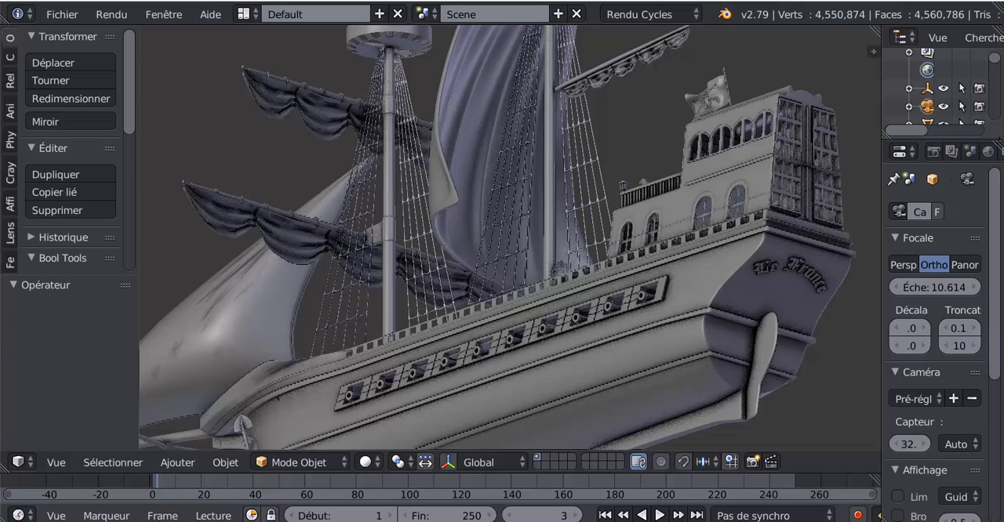
pyautogui.moveTo(816, 521)
pyautogui.click(751, 480)
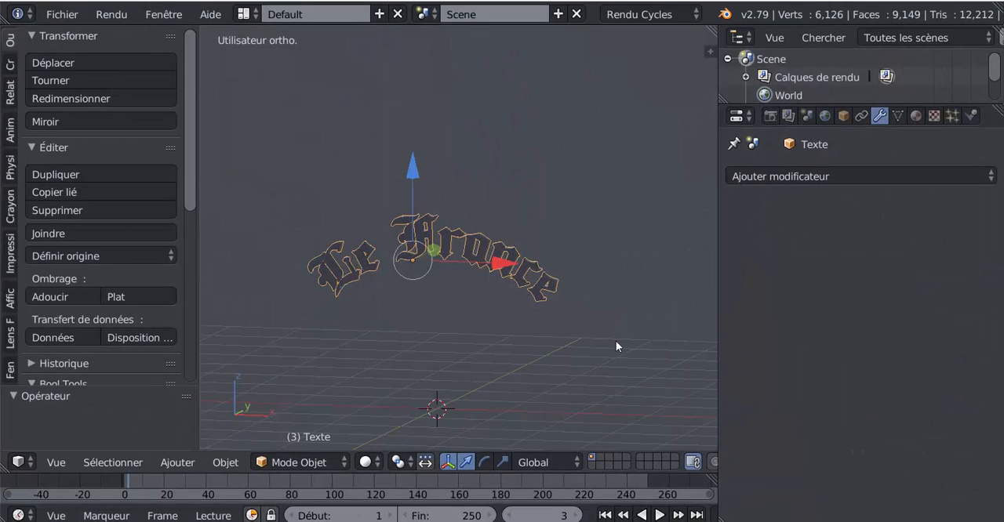
pyautogui.scroll(3, 614, 341)
pyautogui.moveTo(581, 353); pyautogui.dragTo(560, 359, button='middle')
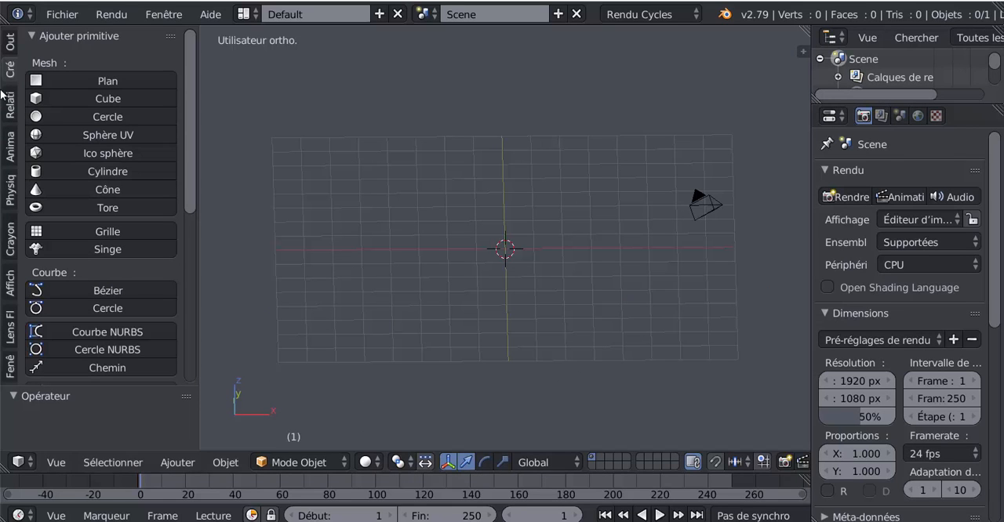
# Step: Add a text object at the 3D cursor and rotate it 90° around the X axis so it stands upright
pyautogui.click(180, 463)
pyautogui.click(200, 363)
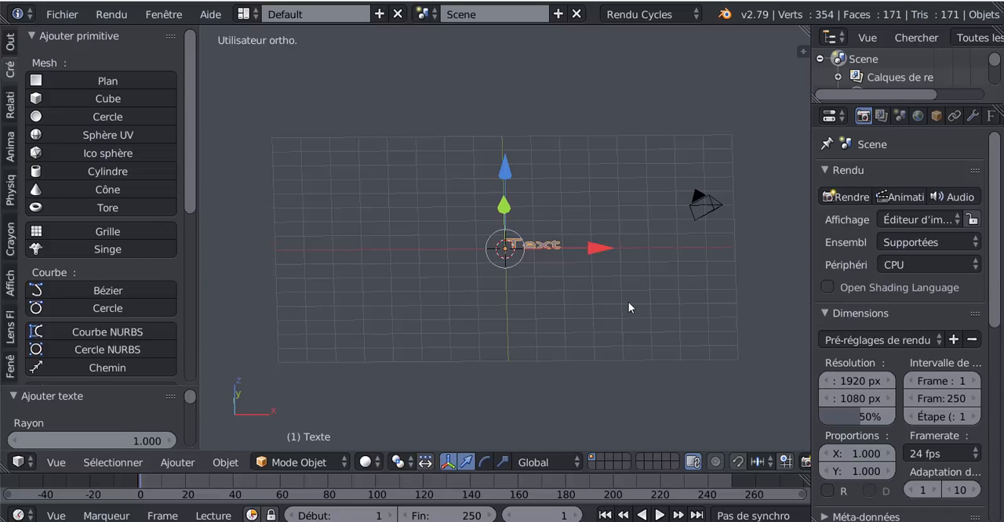
pyautogui.press('r')
pyautogui.press('x')
pyautogui.press('9')
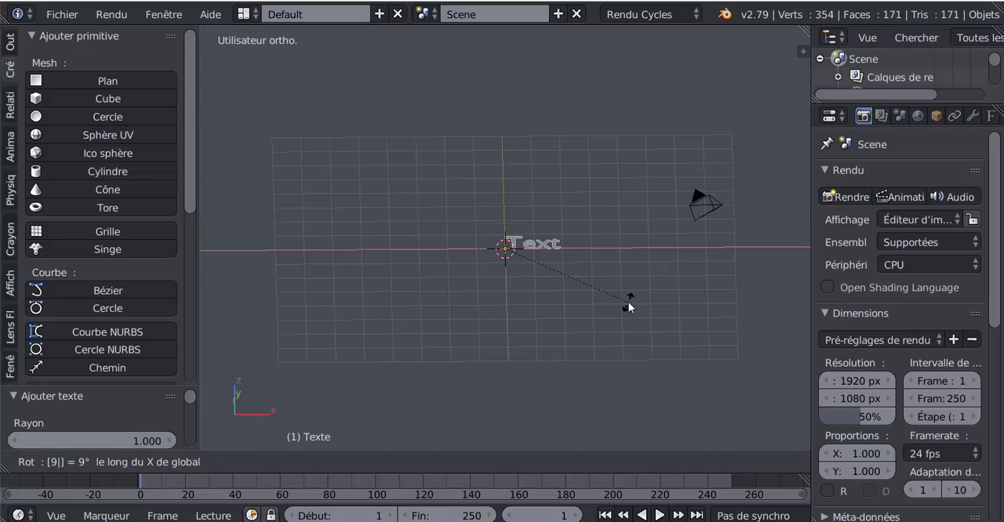
pyautogui.press('0')
pyautogui.press('Return')
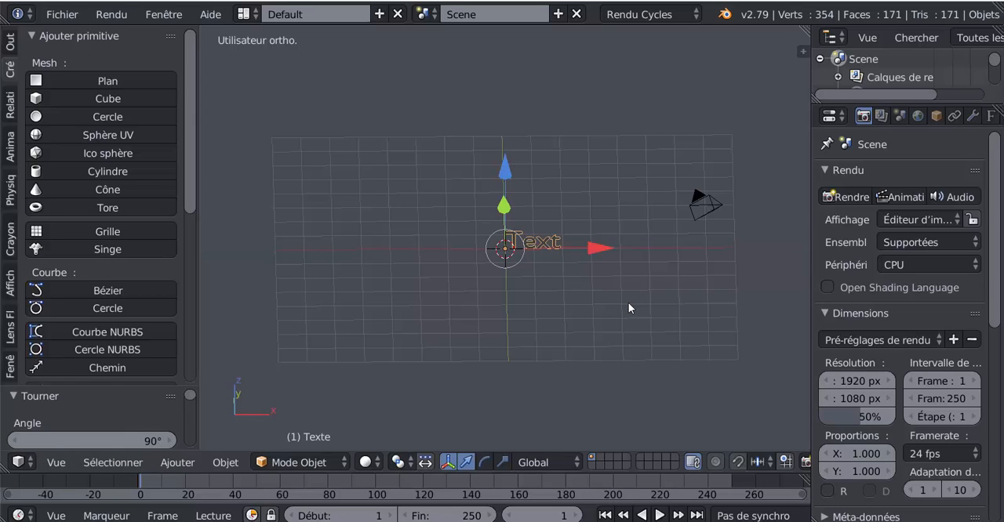
# Step: In front view, start editing the text object and delete its placeholder text
pyautogui.press('KP_1')
pyautogui.scroll(4, 629, 302)
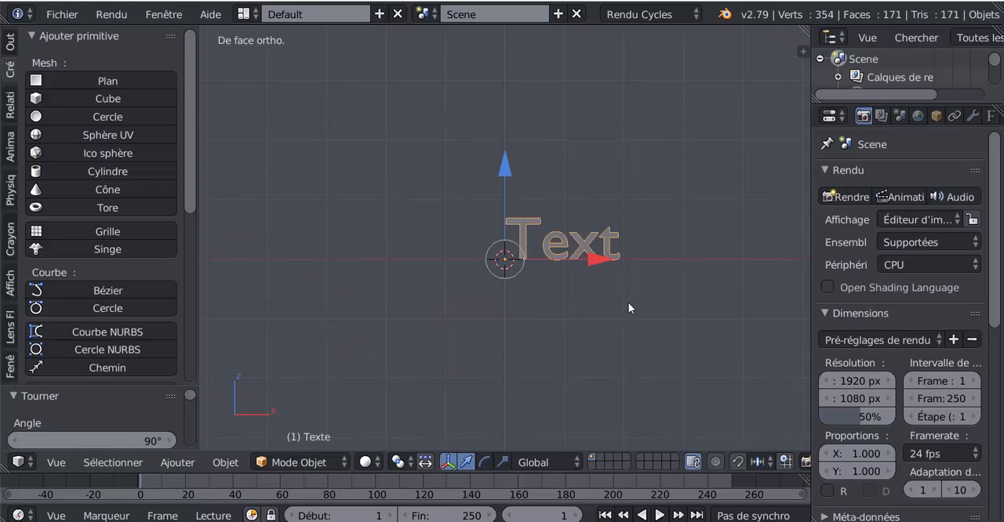
pyautogui.press('Tab')
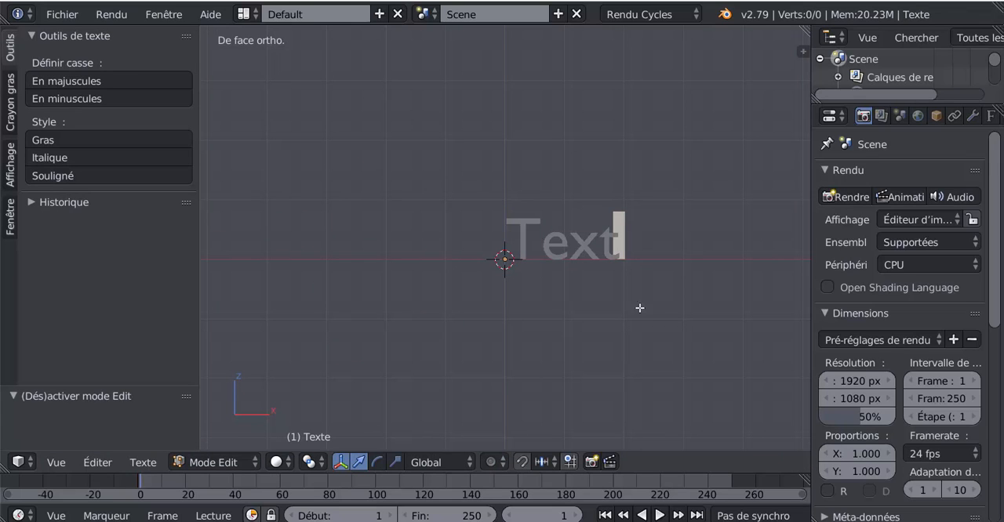
pyautogui.press('BackSpace')
pyautogui.press('BackSpace')
pyautogui.press('BackSpace')
pyautogui.press('BackSpace')
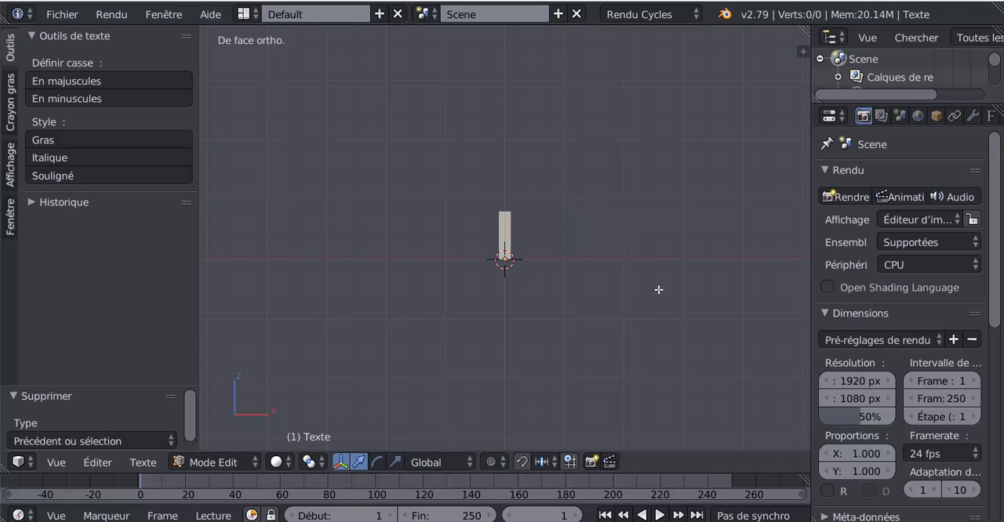
pyautogui.write('le')
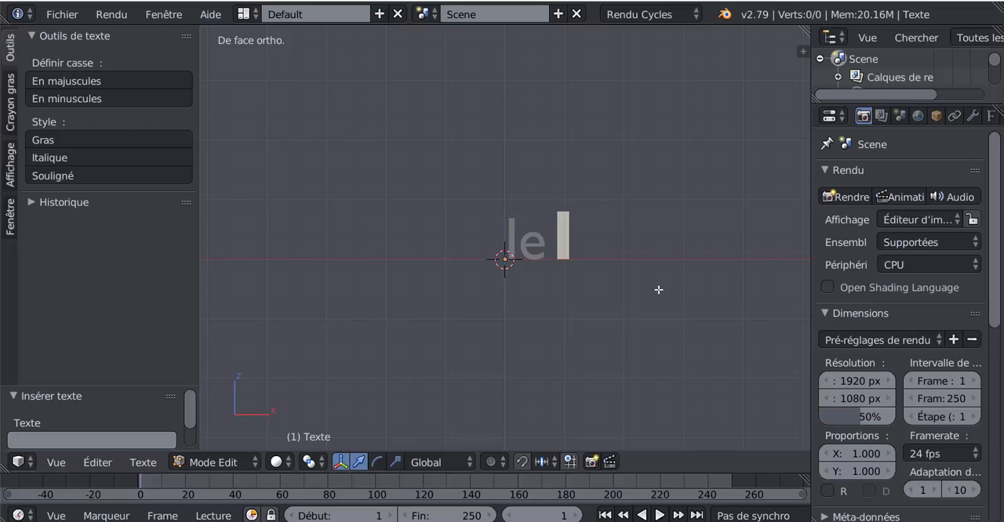
pyautogui.press('BackSpace')
pyautogui.press('BackSpace')
pyautogui.press('BackSpace')
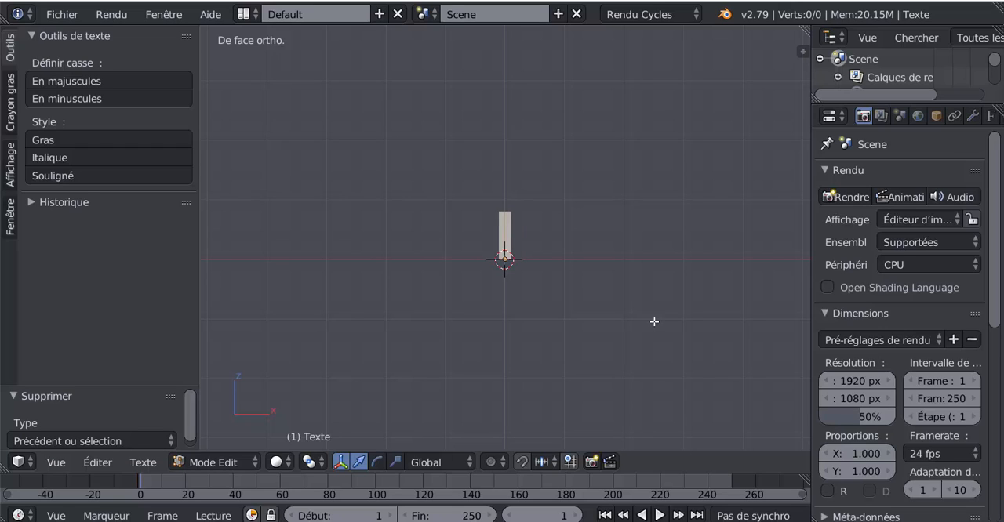
# Step: Enter "Le France" as the content of the text object
pyautogui.write('Le')
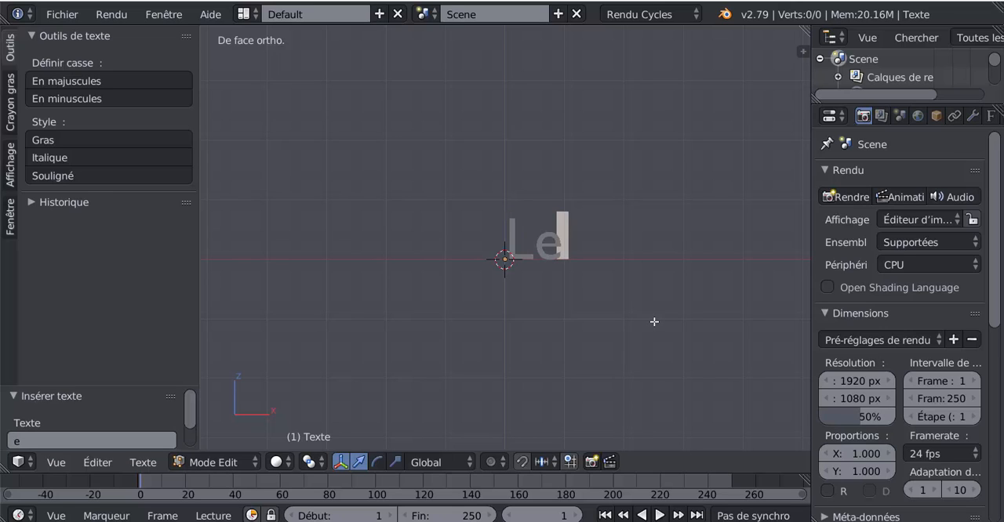
pyautogui.write(' F')
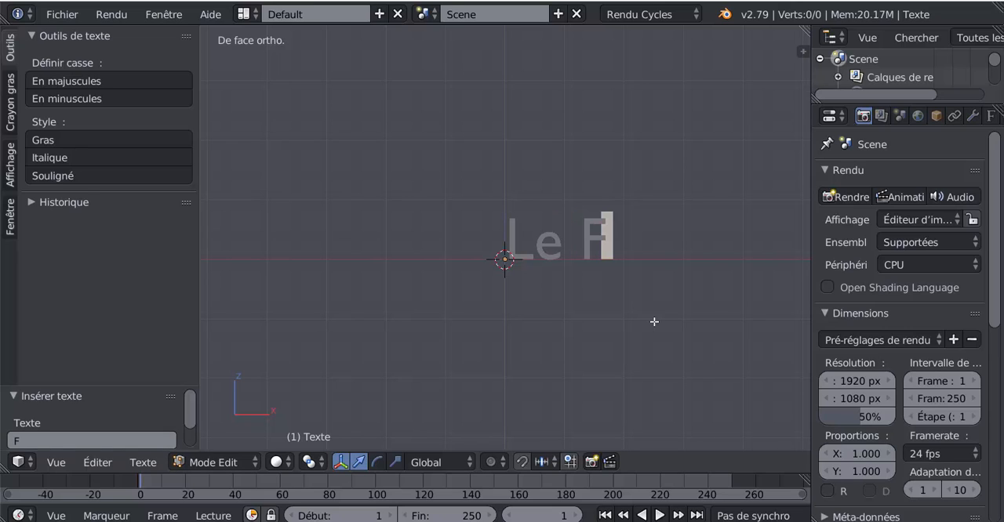
pyautogui.write('rance')
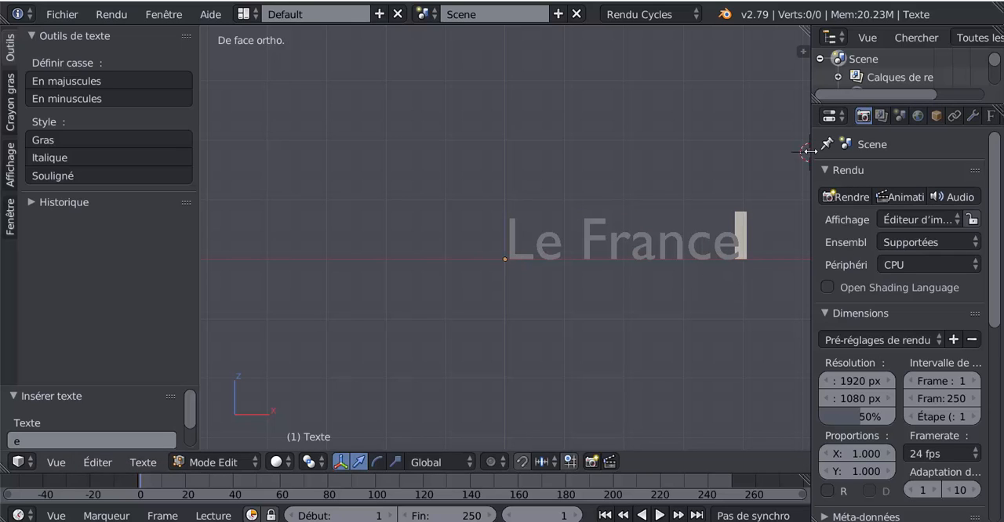
# Step: Load Ancient Medium.ttf from C:\Windows\Fonts as the text's standard font, using the thumbnail display to choose it
pyautogui.moveTo(809, 150); pyautogui.dragTo(644, 168)
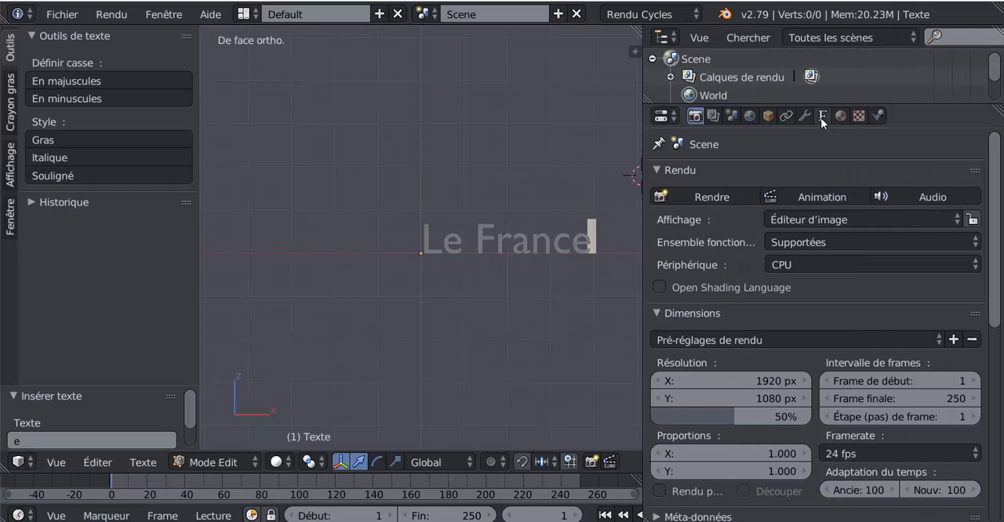
pyautogui.click(822, 116)
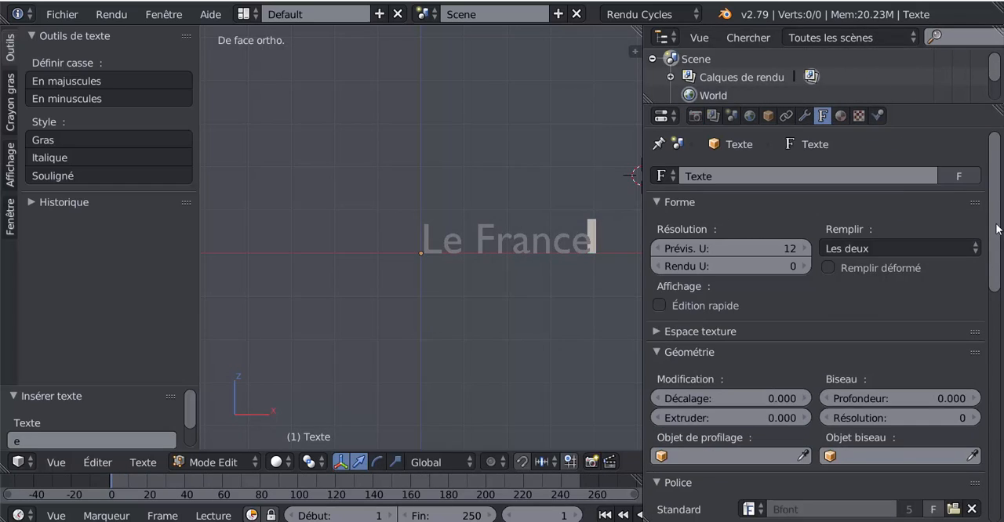
pyautogui.moveTo(997, 229); pyautogui.dragTo(1001, 335)
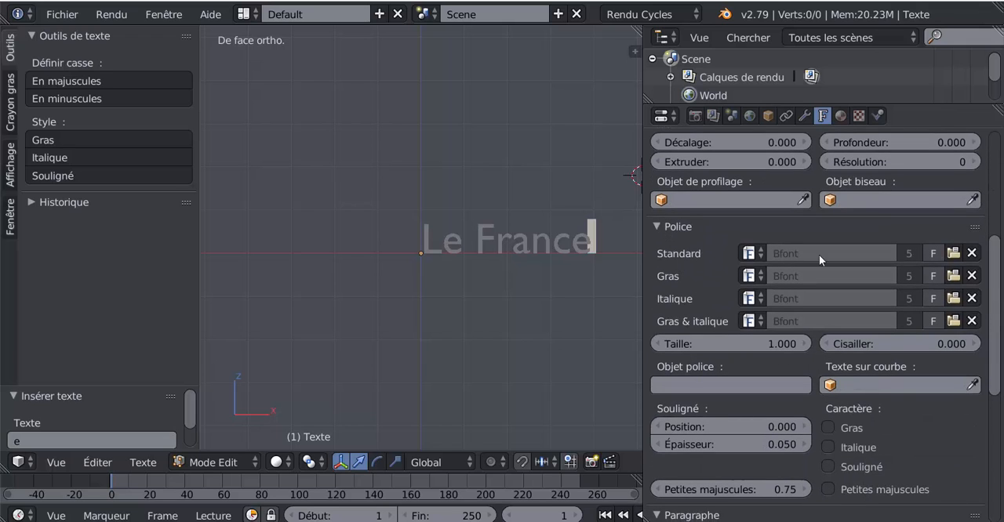
pyautogui.click(954, 252)
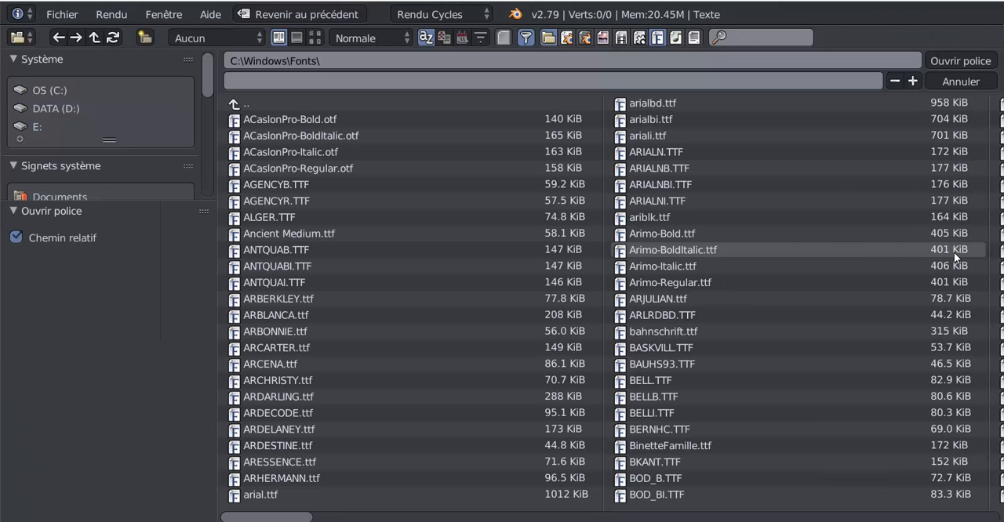
pyautogui.click(316, 39)
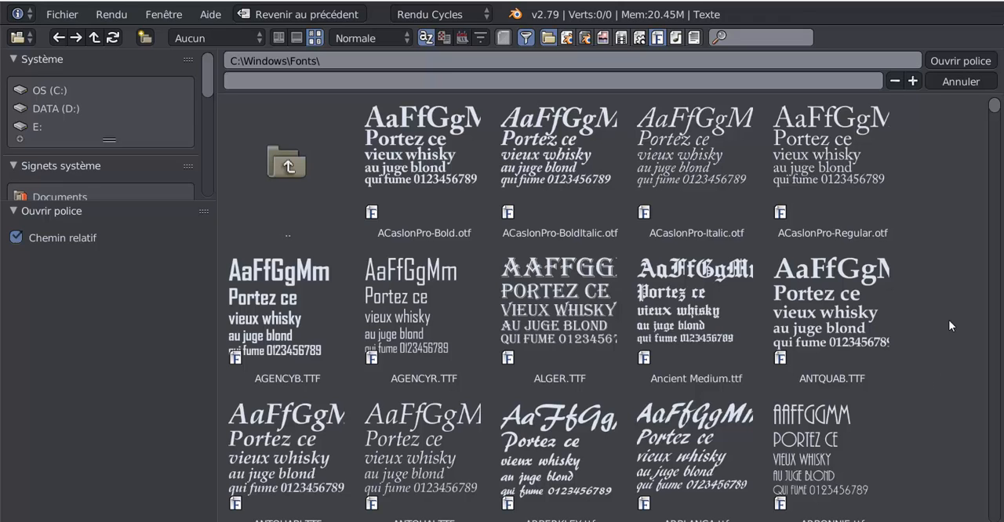
pyautogui.click(689, 321)
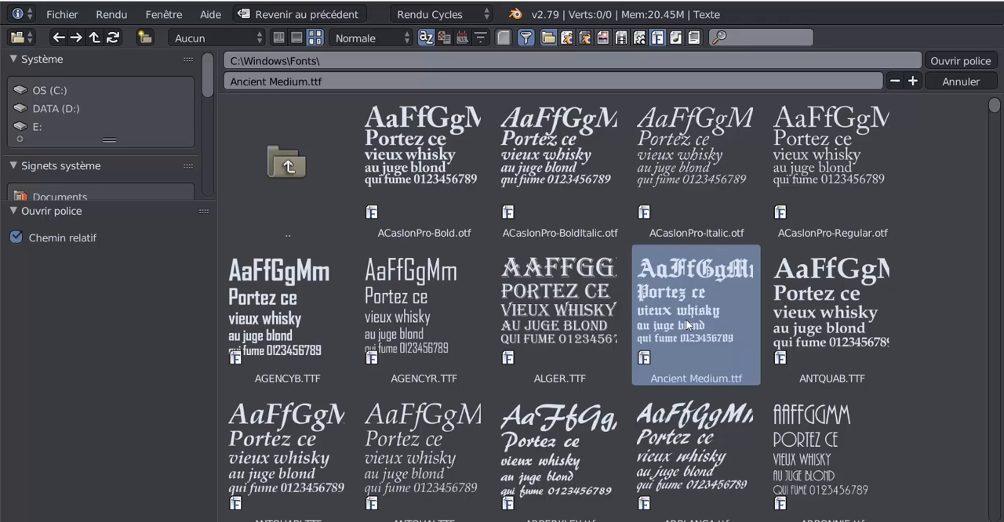
pyautogui.click(957, 62)
pyautogui.scroll(3, 533, 307)
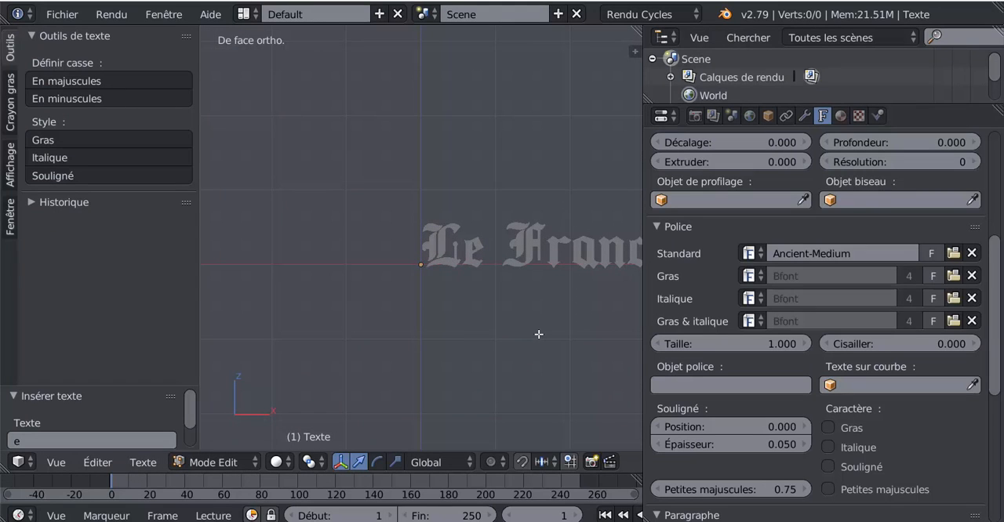
pyautogui.keyDown('shift'); pyautogui.moveTo(504, 341); pyautogui.dragTo(453, 334, button='middle'); pyautogui.keyUp('shift')
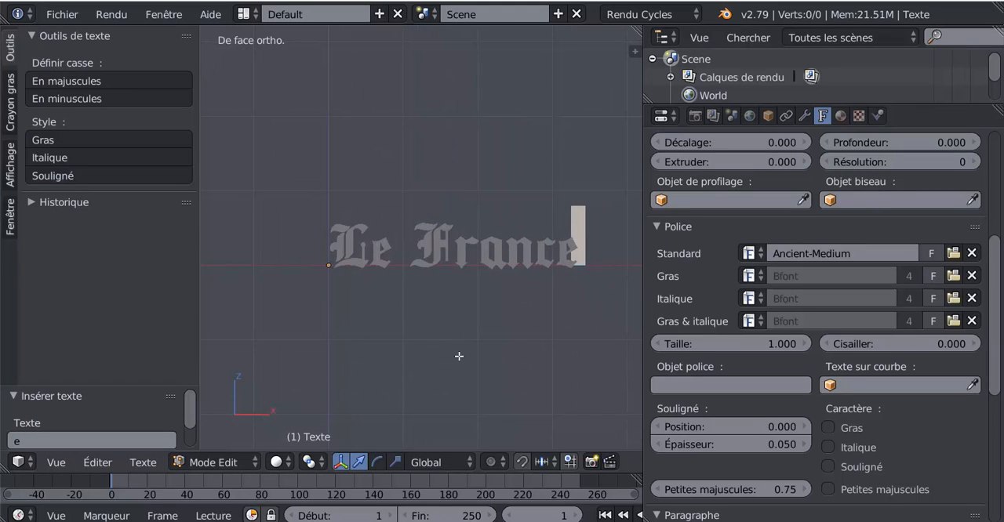
# Step: Leave text editing and convert the "Le France" text object to a mesh
pyautogui.press('Tab')
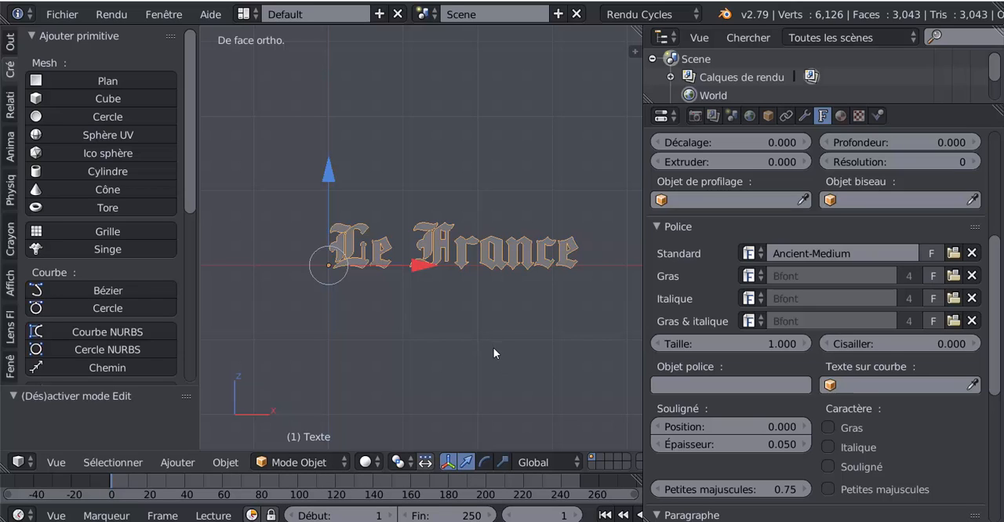
pyautogui.hotkey('alt', 'c')
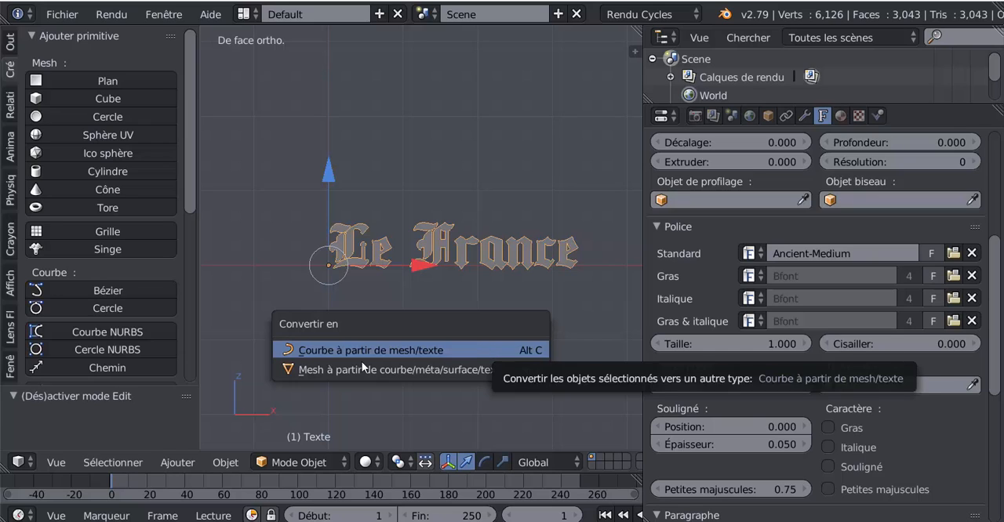
pyautogui.click(335, 370)
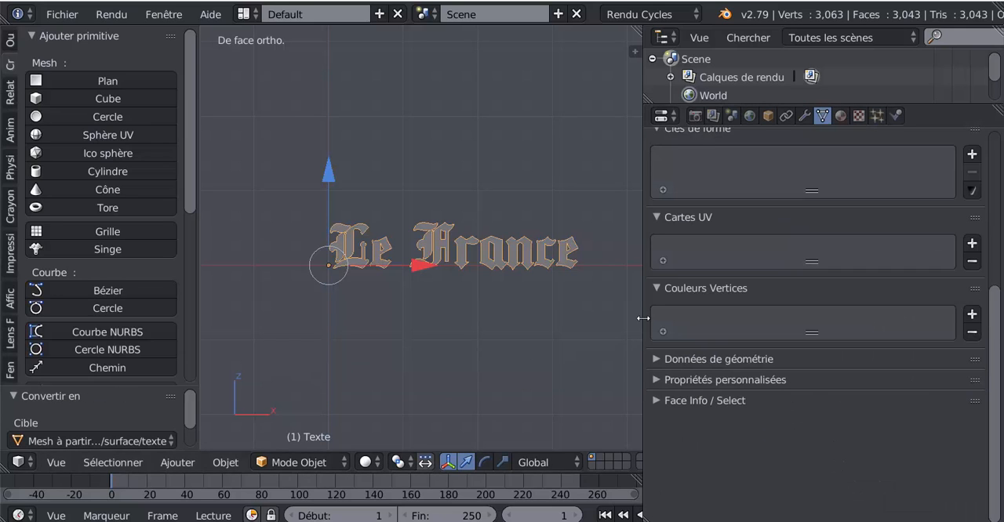
# Step: Try extruding the whole lettering mesh a short distance along the Y axis, undo it and return to Object Mode
pyautogui.moveTo(642, 320); pyautogui.dragTo(733, 314)
pyautogui.moveTo(602, 333); pyautogui.dragTo(532, 363, button='middle')
pyautogui.press('Tab')
pyautogui.scroll(1, 526, 356)
pyautogui.scroll(3, 526, 356)
pyautogui.press('Tab')
pyautogui.press('Tab')
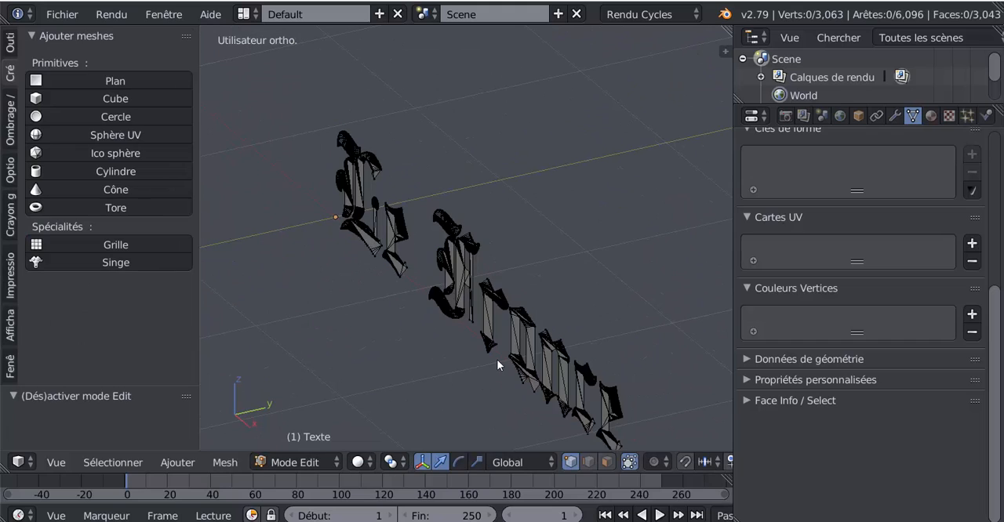
pyautogui.press('a')
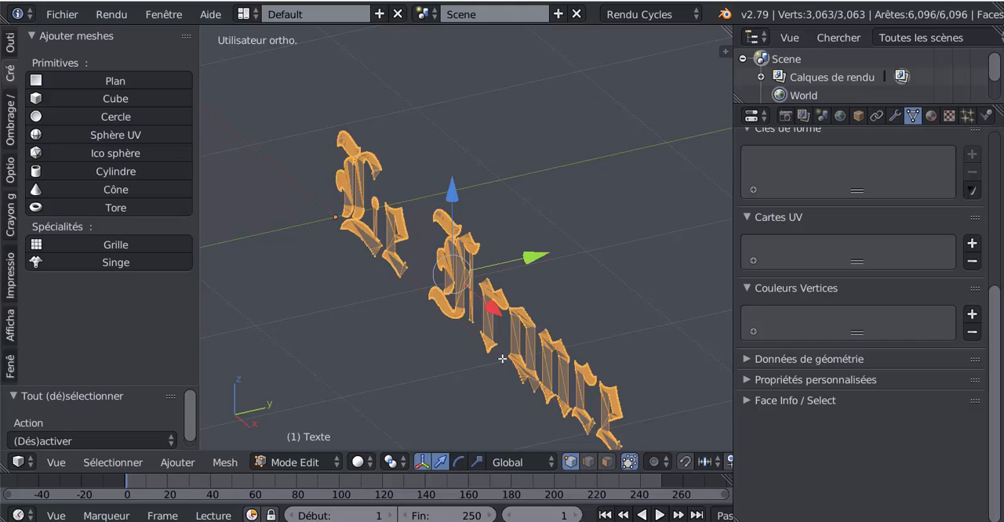
pyautogui.press('e')
pyautogui.rightClick(473, 373)
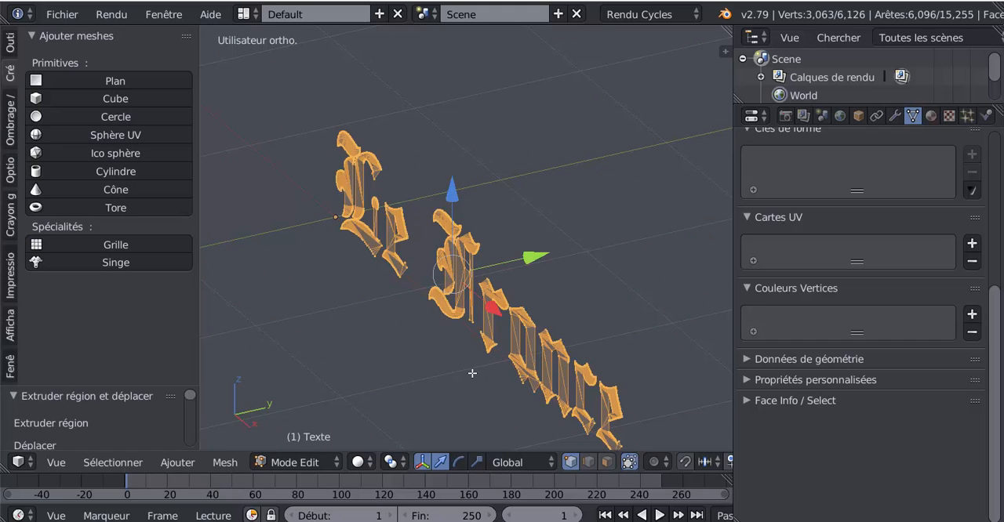
pyautogui.moveTo(534, 259); pyautogui.dragTo(553, 253)
pyautogui.hotkey('ctrl', 'z')
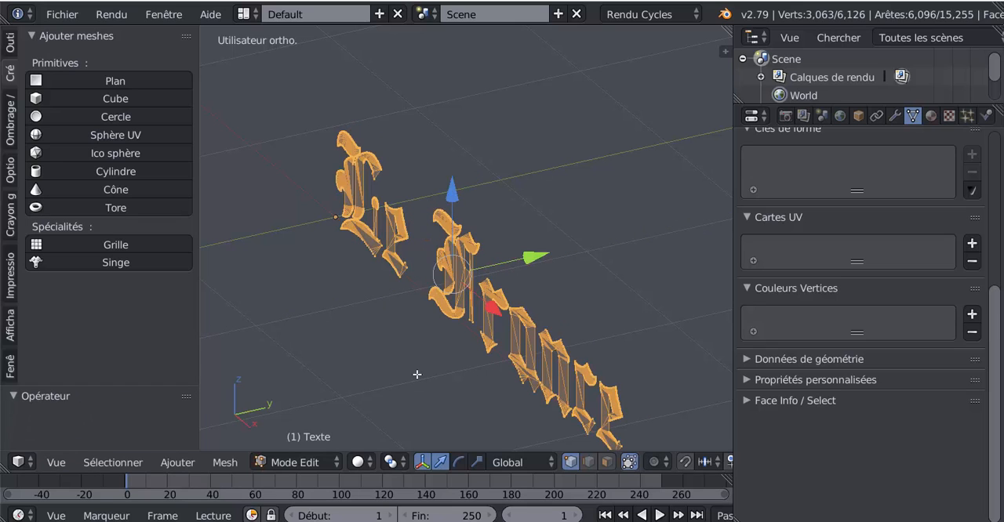
pyautogui.press('Tab')
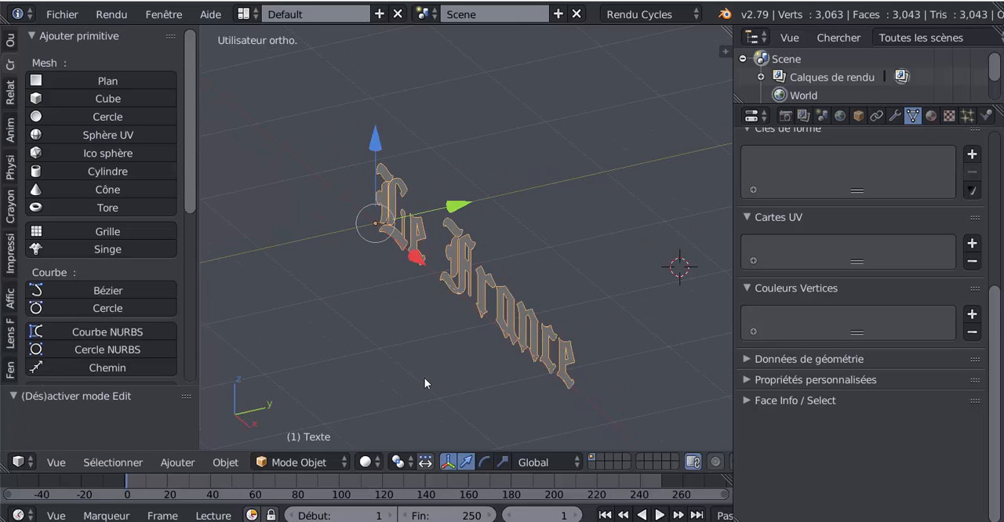
# Step: Try rotating the lettering around its origin in front view, then cancel the rotation
pyautogui.moveTo(425, 378); pyautogui.dragTo(568, 343, button='middle')
pyautogui.scroll(-4, 569, 343)
pyautogui.moveTo(500, 360); pyautogui.dragTo(474, 355, button='middle')
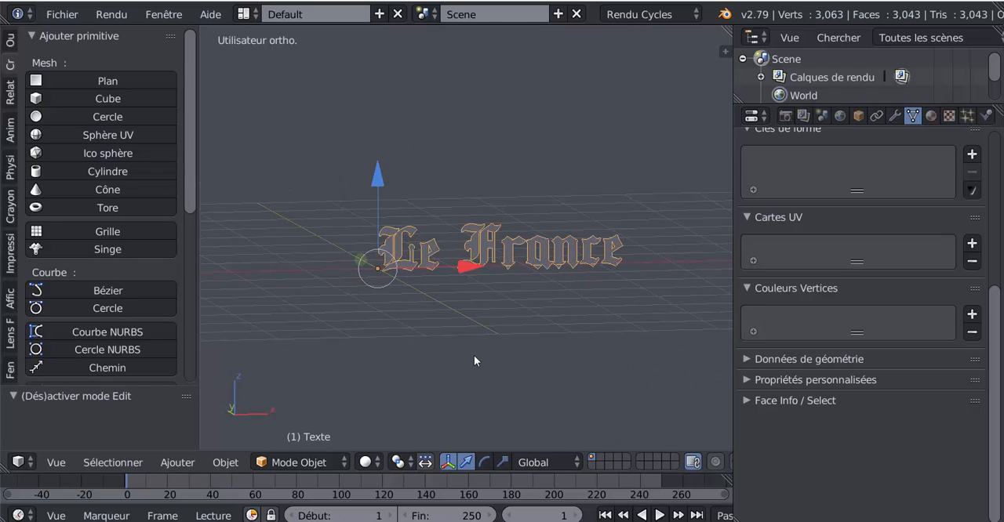
pyautogui.press('KP_1')
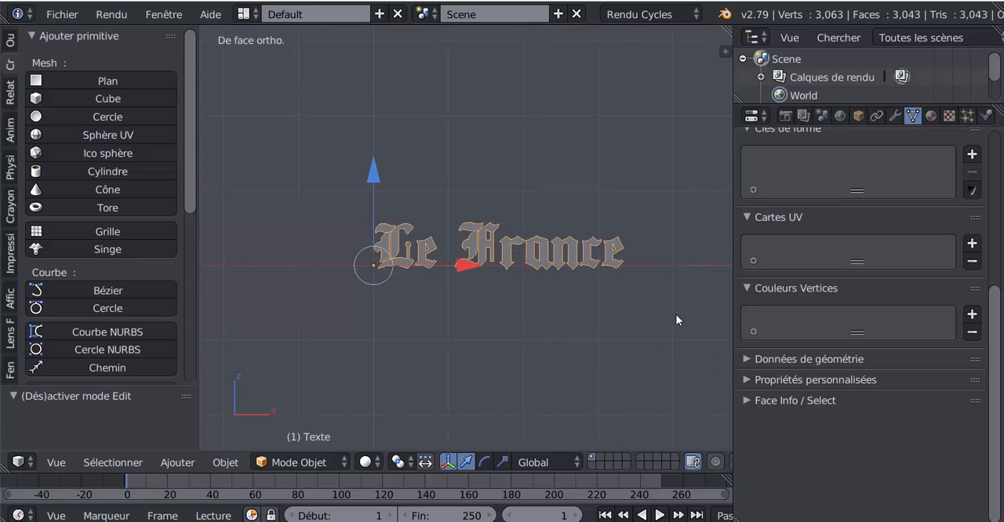
pyautogui.moveTo(734, 309); pyautogui.dragTo(894, 310)
pyautogui.scroll(4, 400, 317)
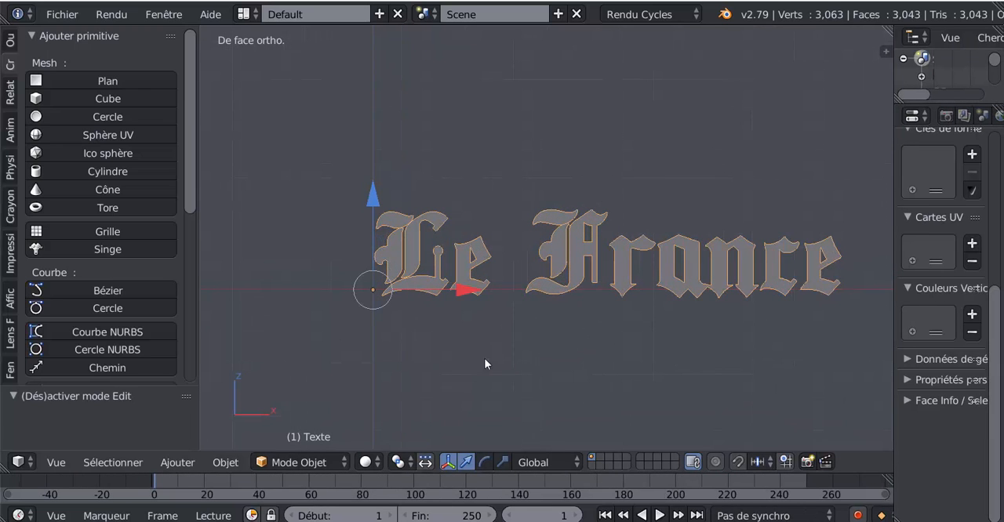
pyautogui.press('r')
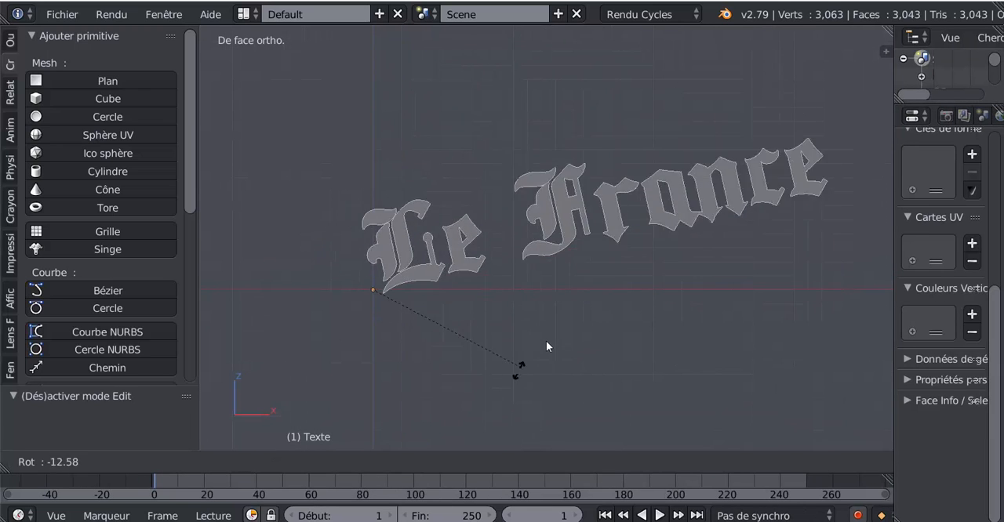
pyautogui.press('Escape')
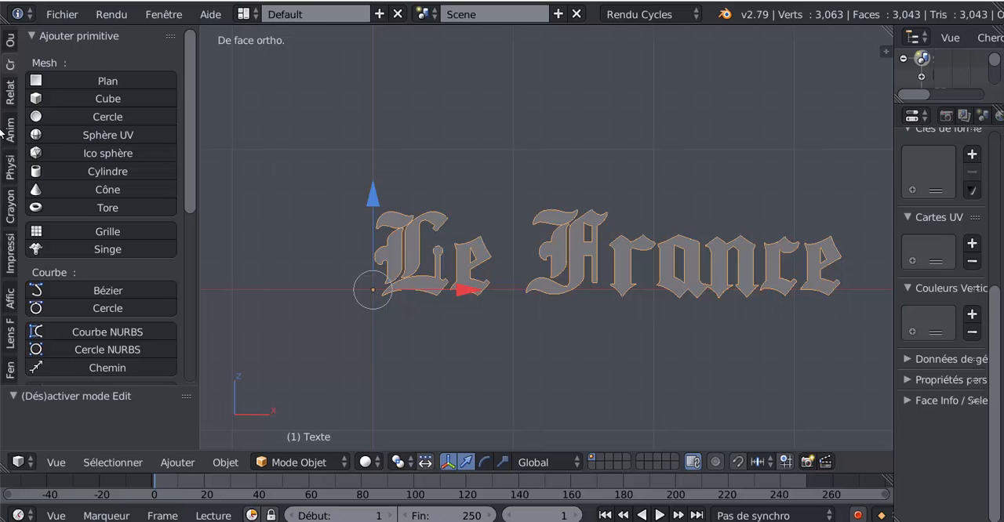
# Step: Add a Bézier circle to the scene and rotate it 90° about the global X axis
pyautogui.click(225, 462)
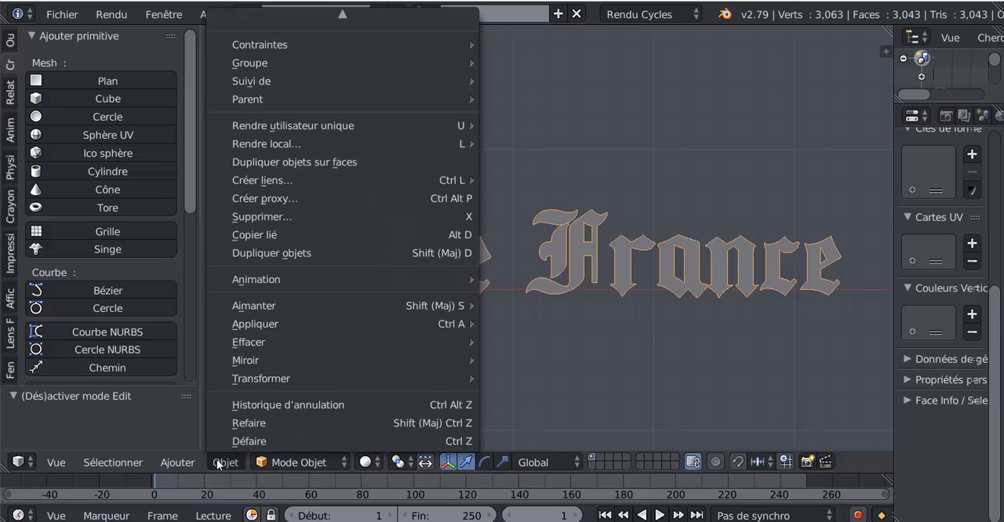
pyautogui.moveTo(176, 463)
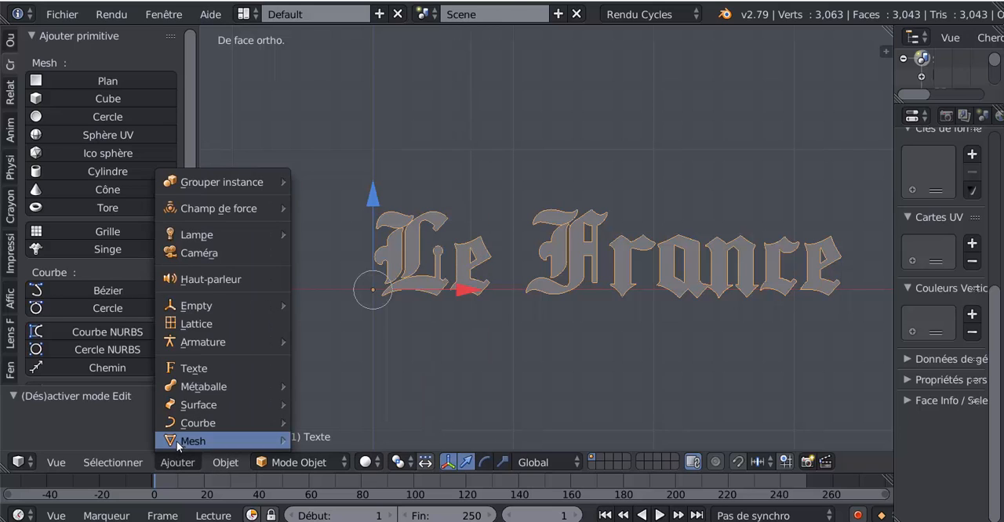
pyautogui.moveTo(184, 426)
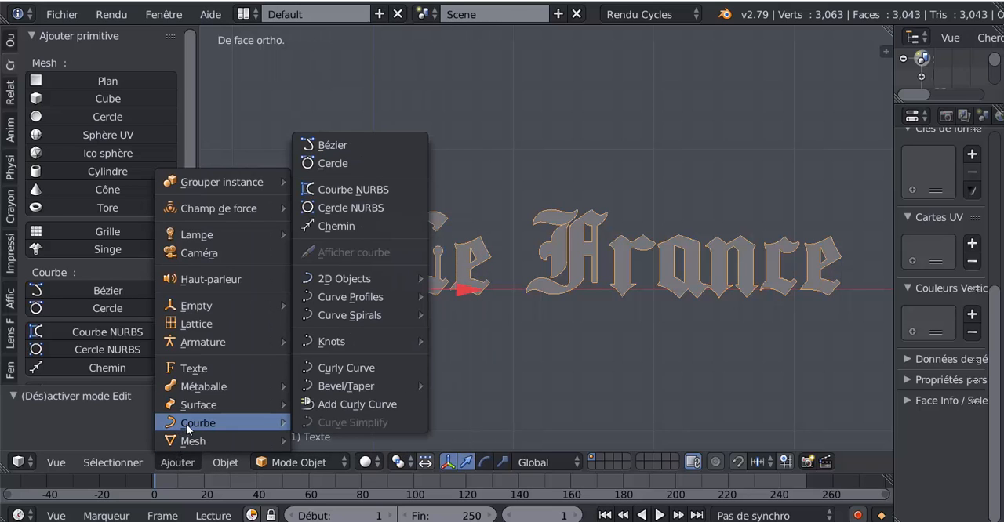
pyautogui.click(322, 165)
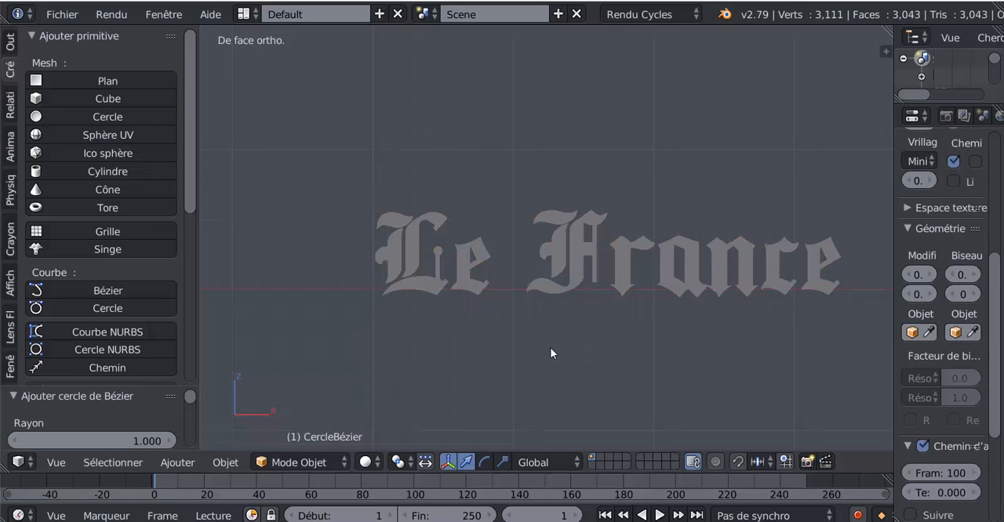
pyautogui.write('rx')
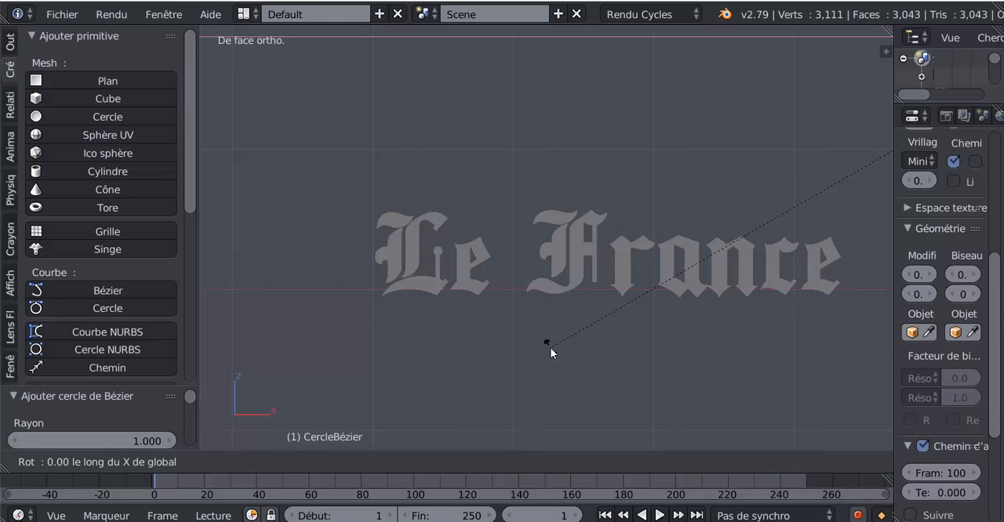
pyautogui.write('90')
pyautogui.press('Return')
pyautogui.scroll(-5, 550, 348)
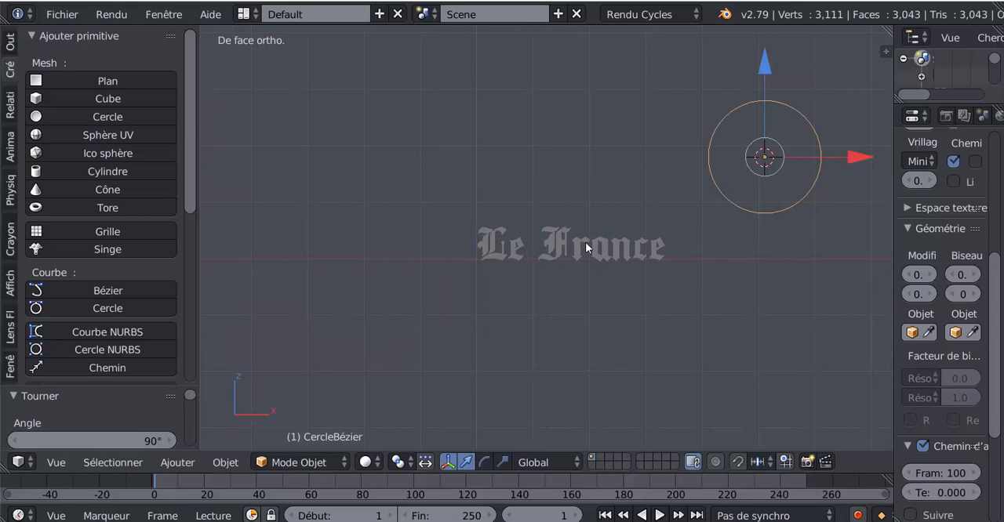
# Step: Snap the 3D cursor to the scene centre, move the circle onto it with offset, and scale the circle by about 2.94
pyautogui.hotkey('shift', 's')
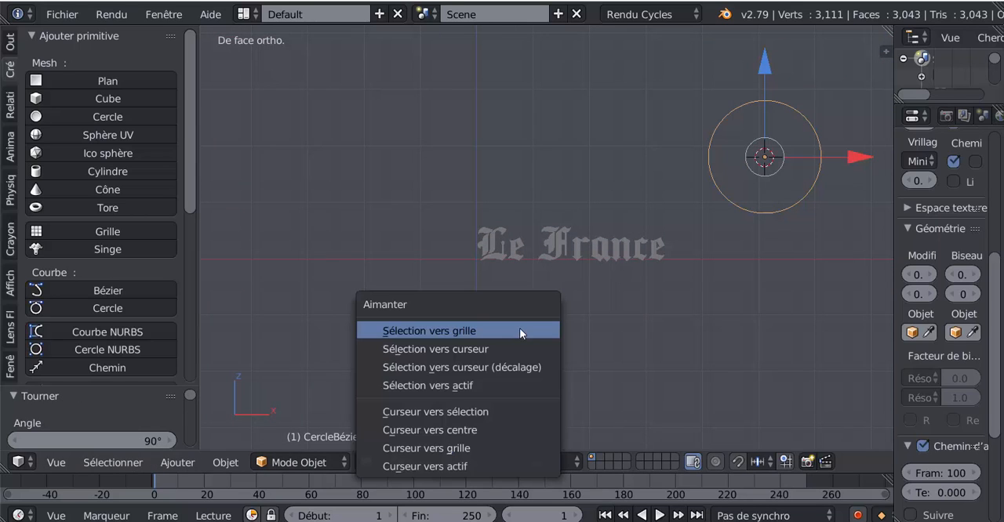
pyautogui.click(426, 429)
pyautogui.hotkey('shift', 's')
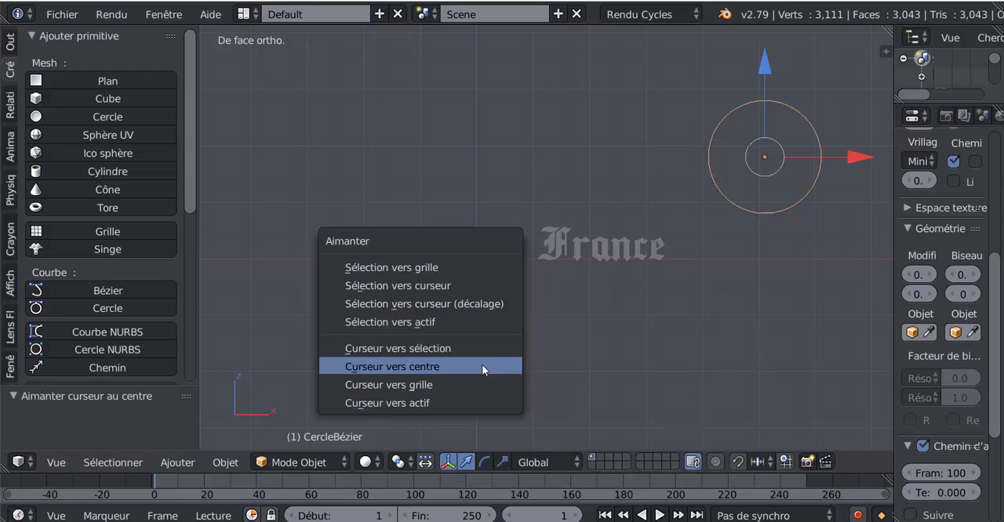
pyautogui.click(467, 309)
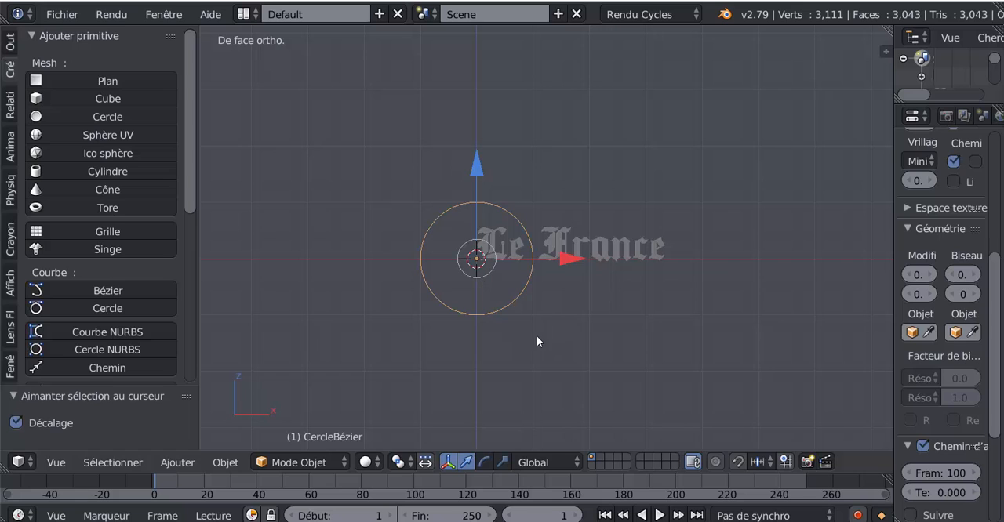
pyautogui.press('s')
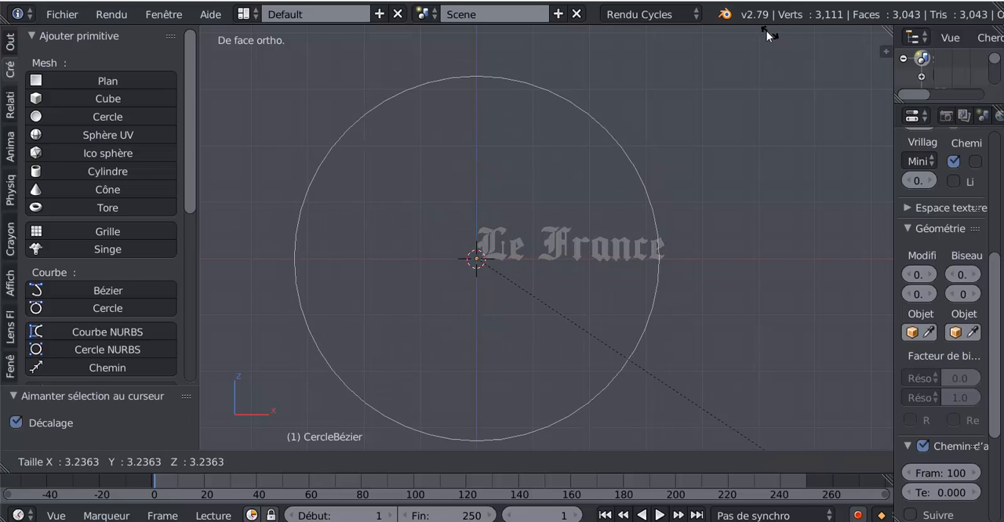
pyautogui.click(734, 27)
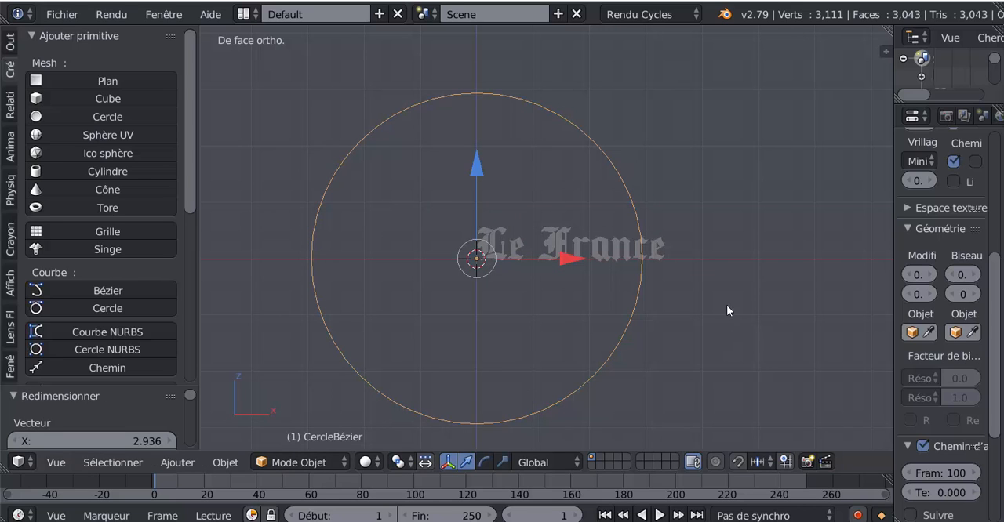
# Step: Give the "Le France" lettering a Curve modifier that uses CercleBézier as its object, with X as deformation axis
pyautogui.rightClick(605, 248)
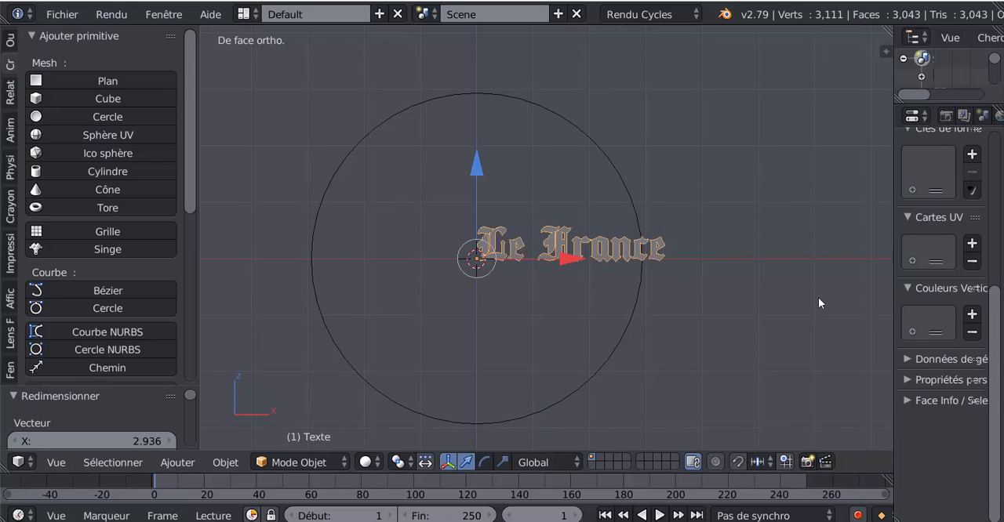
pyautogui.moveTo(894, 229); pyautogui.dragTo(688, 253)
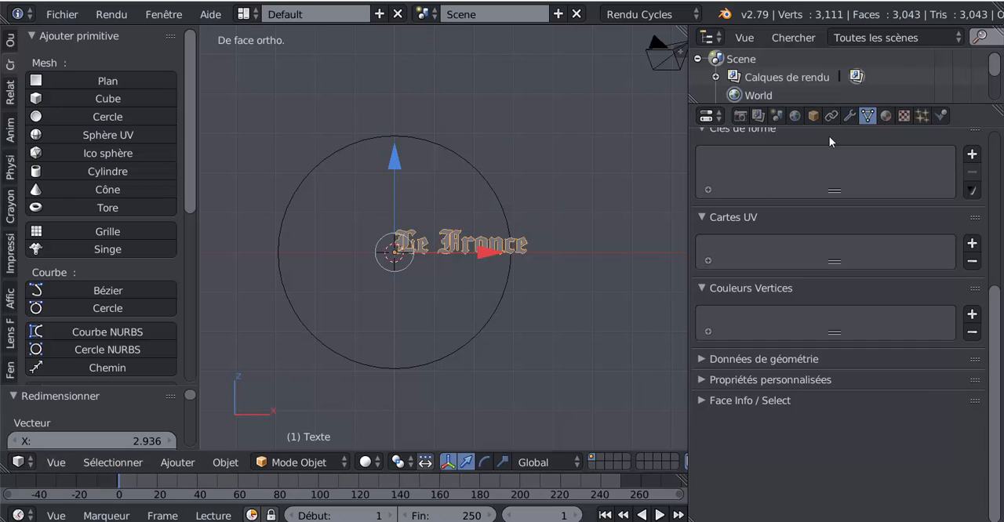
pyautogui.click(848, 116)
pyautogui.click(816, 181)
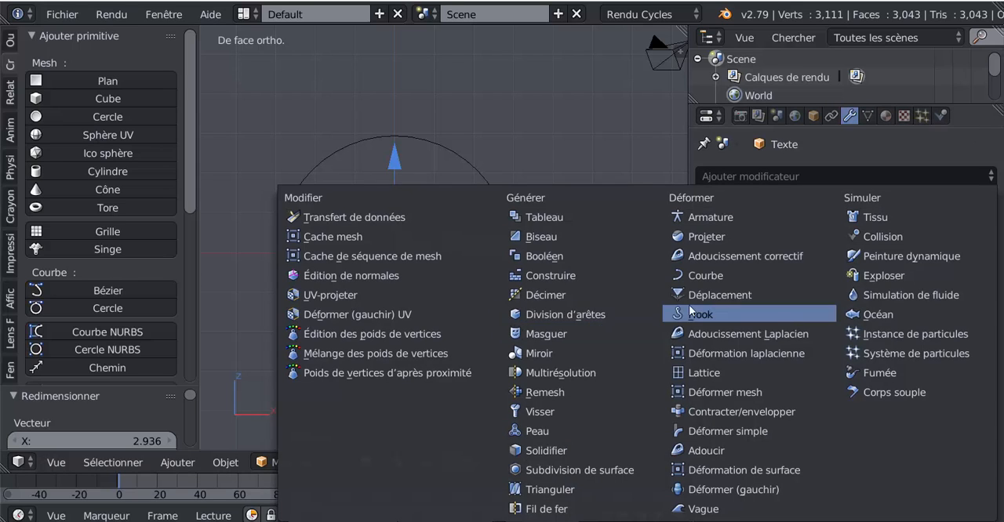
pyautogui.click(704, 275)
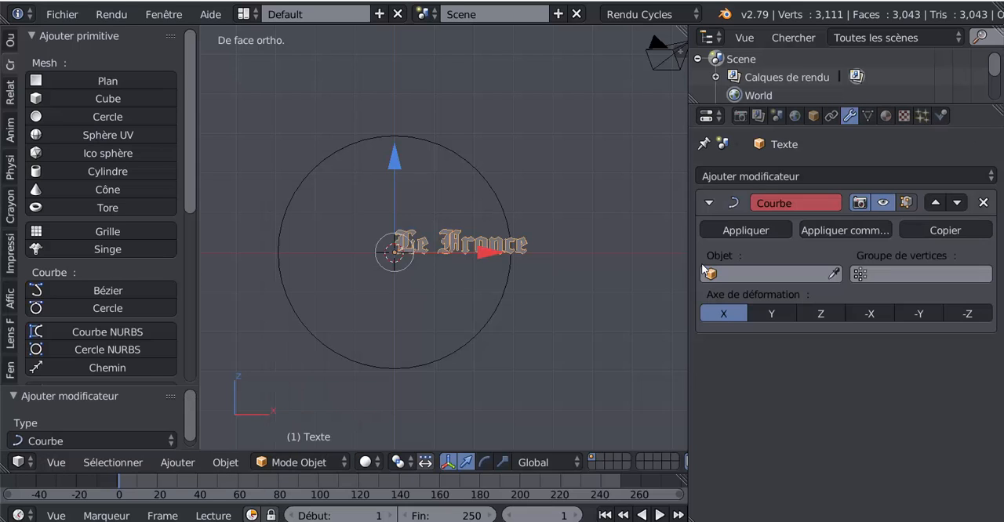
pyautogui.click(762, 274)
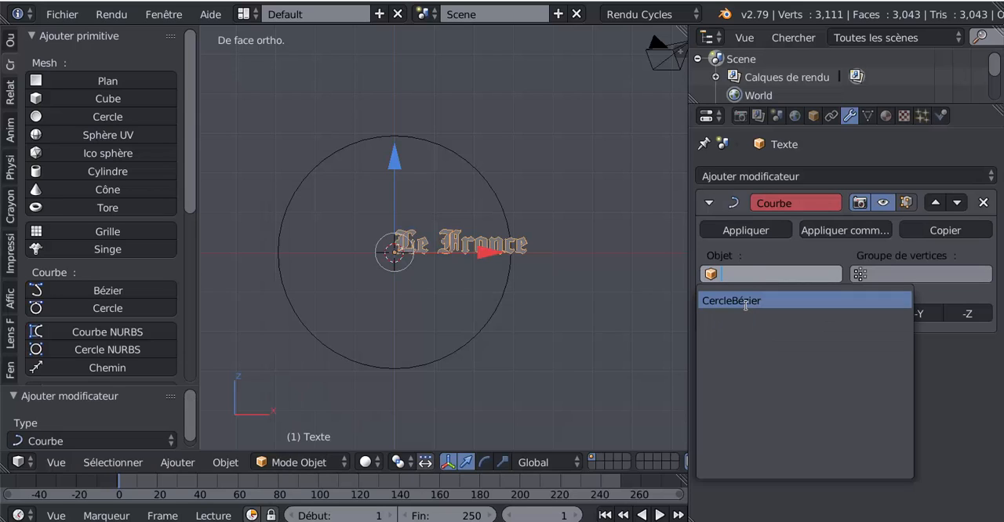
pyautogui.click(745, 301)
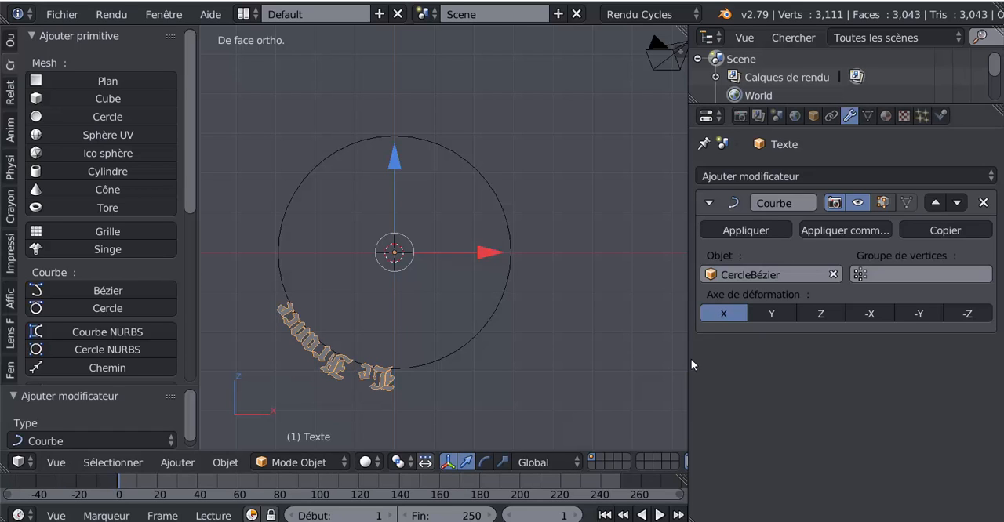
pyautogui.moveTo(690, 357); pyautogui.dragTo(775, 356)
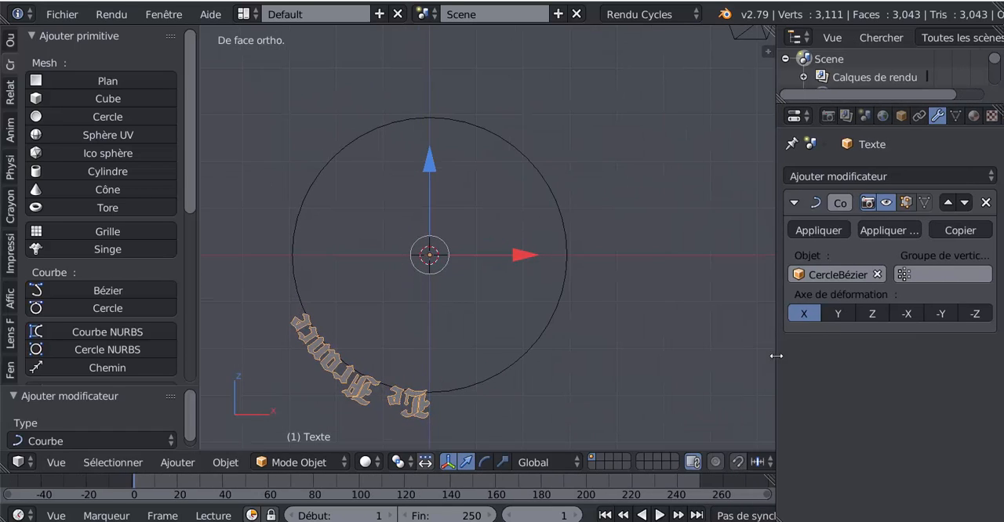
# Step: Scale the Bézier circle by about 0.57 to bend the lettering more tightly
pyautogui.rightClick(547, 333)
pyautogui.keyDown('shift'); pyautogui.moveTo(583, 334); pyautogui.dragTo(586, 306, button='middle'); pyautogui.keyUp('shift')
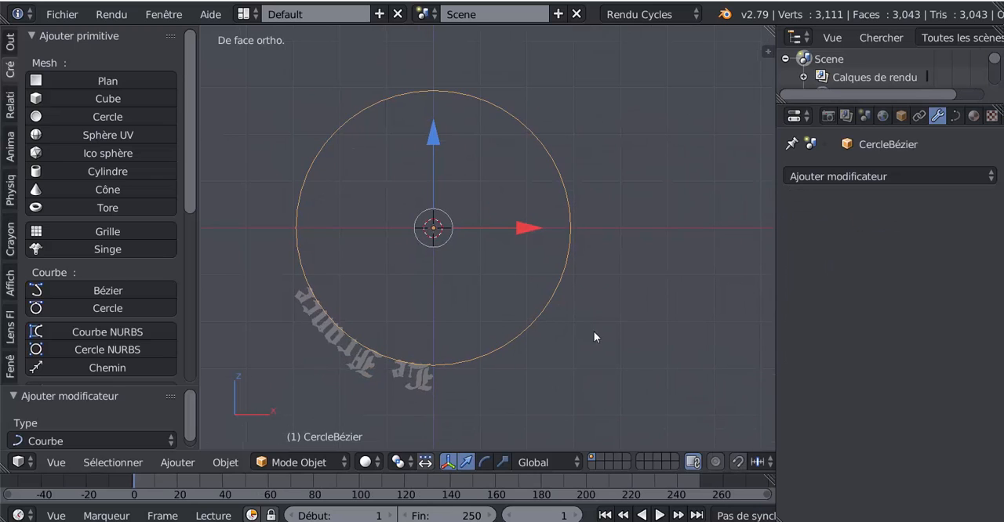
pyautogui.press('s')
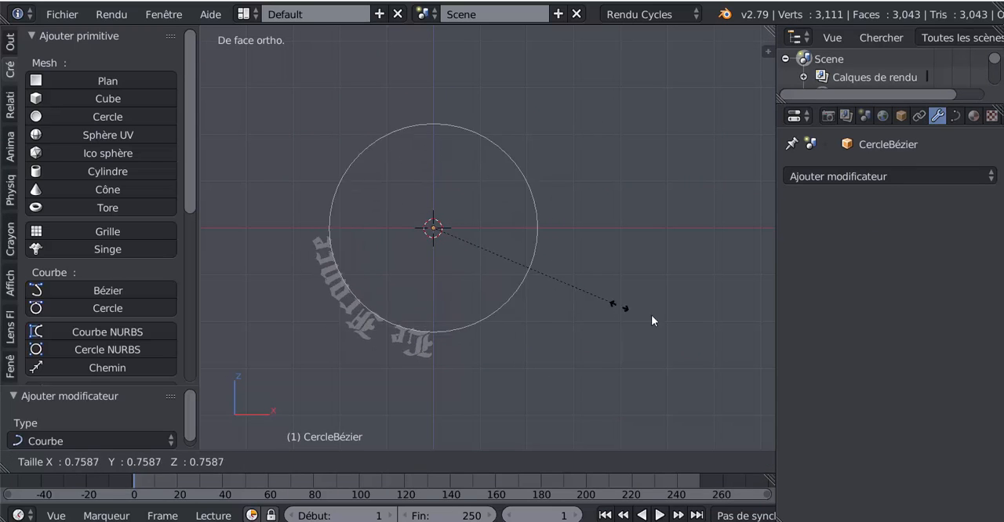
pyautogui.click(575, 283)
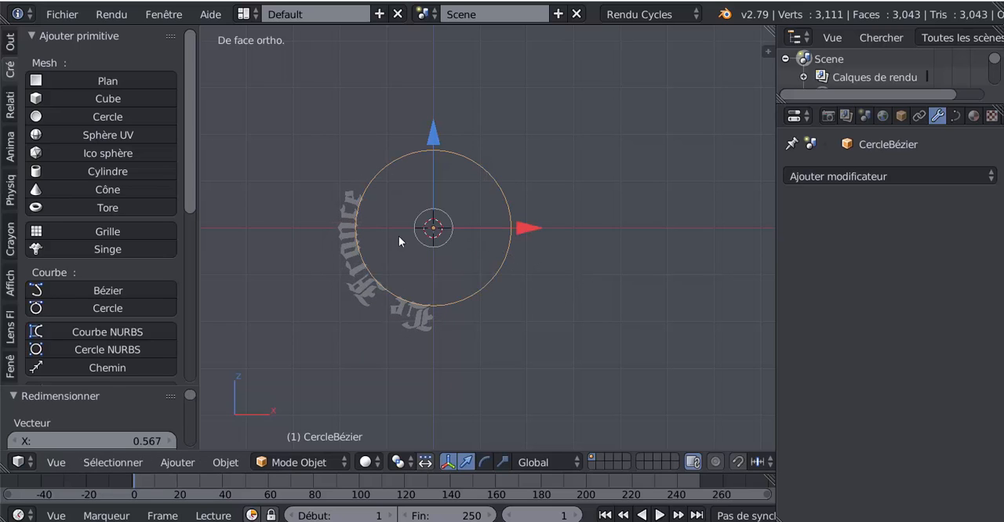
# Step: Apply the lettering's Curve modifier and rotate the lettering about 125° in front view so it arches over the circle
pyautogui.rightClick(361, 275)
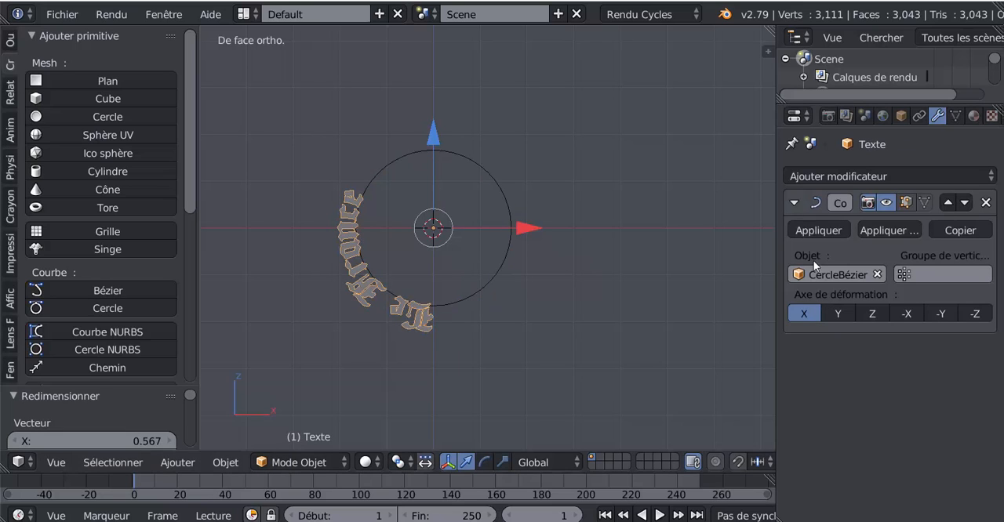
pyautogui.click(819, 231)
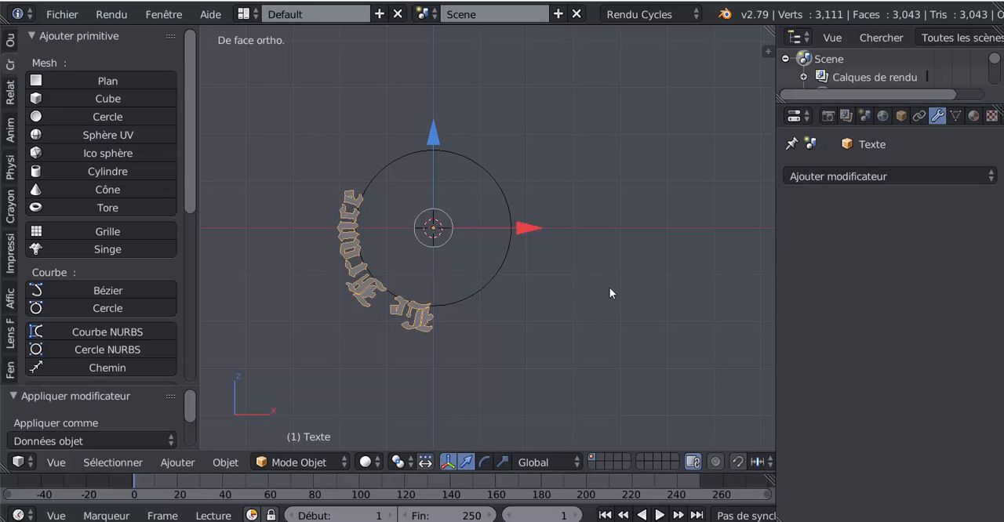
pyautogui.press('r')
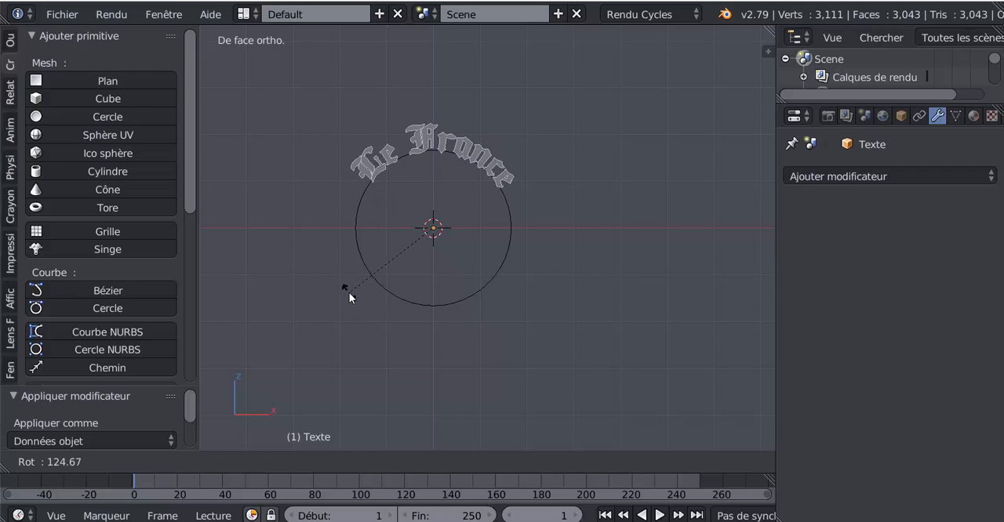
pyautogui.click(349, 292)
# Step: Delete the Bézier circle
pyautogui.rightClick(480, 295)
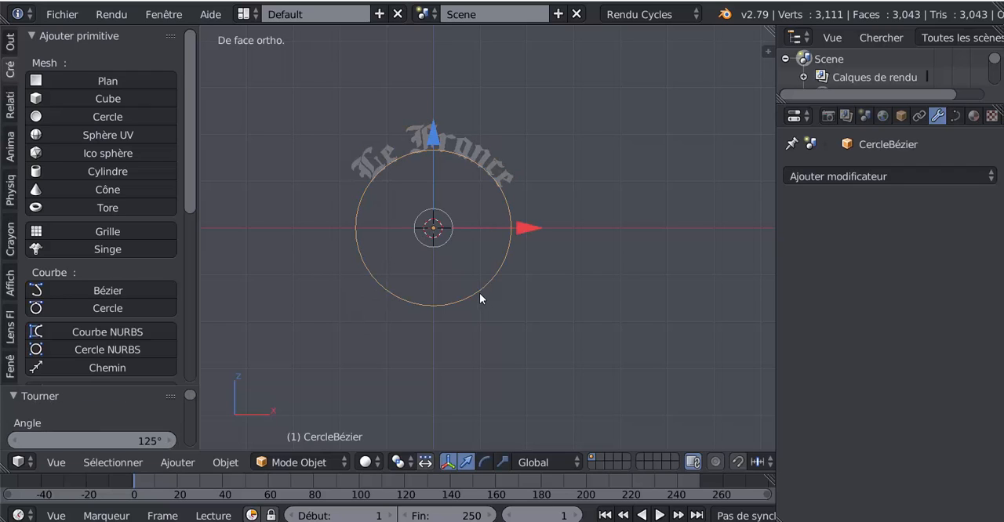
pyautogui.press('x')
pyautogui.click(479, 292)
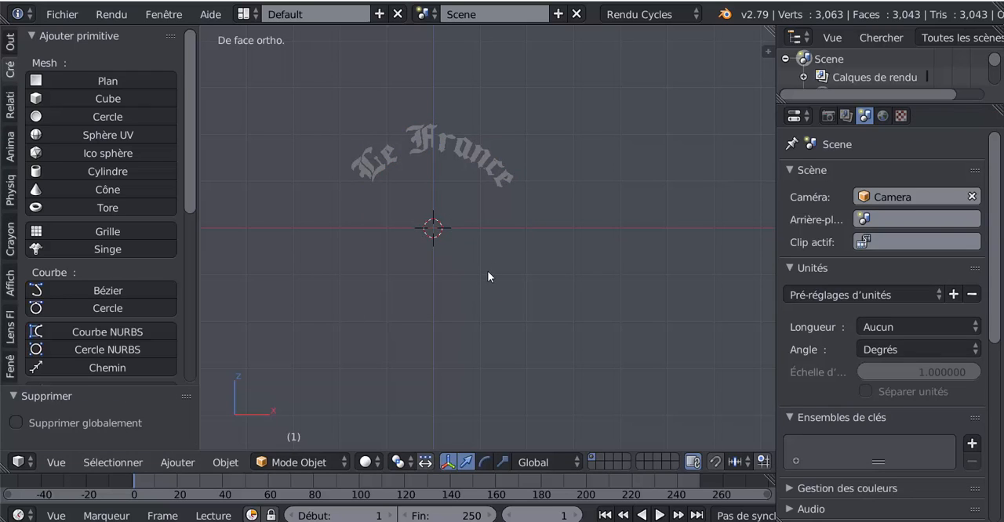
# Step: Extrude the whole arched lettering mesh by about 0.19 along the Y axis and return to Object Mode
pyautogui.moveTo(516, 294); pyautogui.dragTo(456, 276, button='middle')
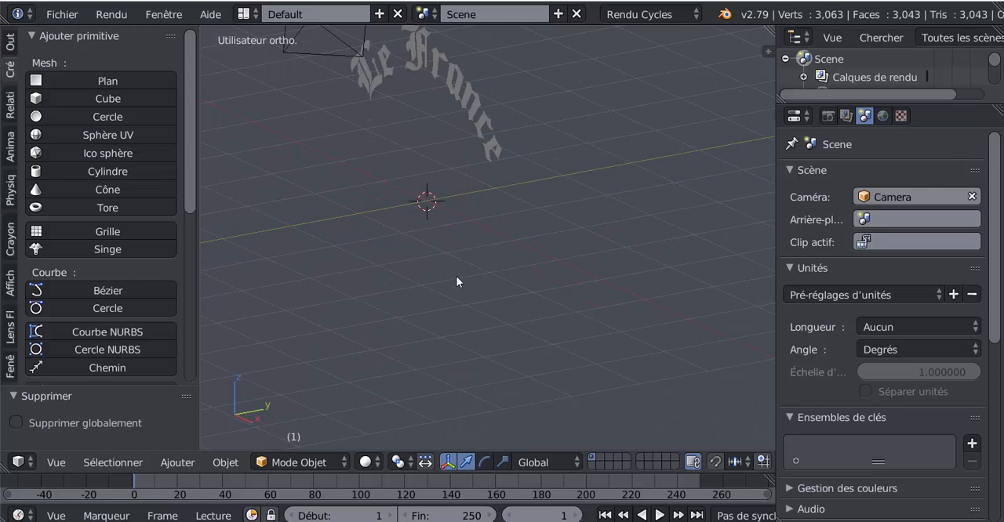
pyautogui.moveTo(497, 244); pyautogui.dragTo(484, 205, button='middle')
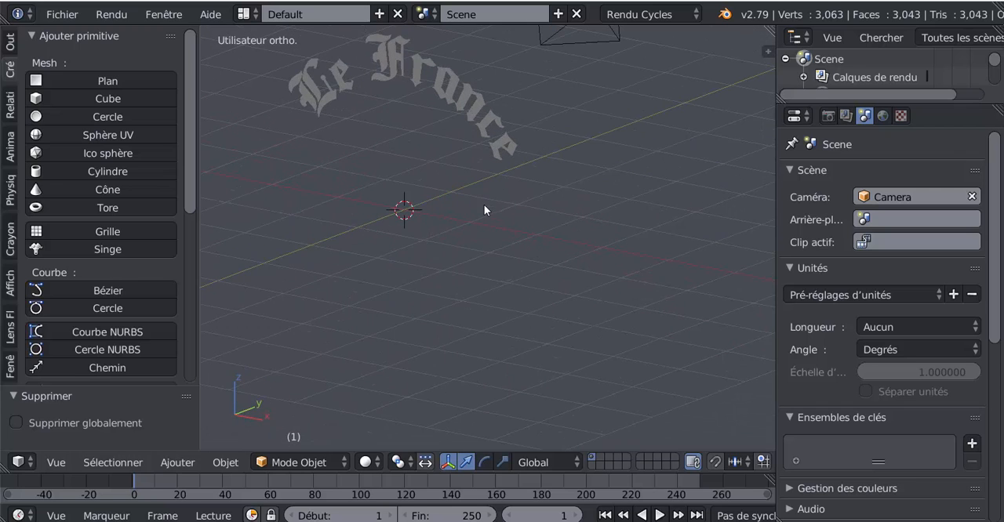
pyautogui.moveTo(529, 278); pyautogui.dragTo(527, 227, button='middle')
pyautogui.rightClick(526, 227)
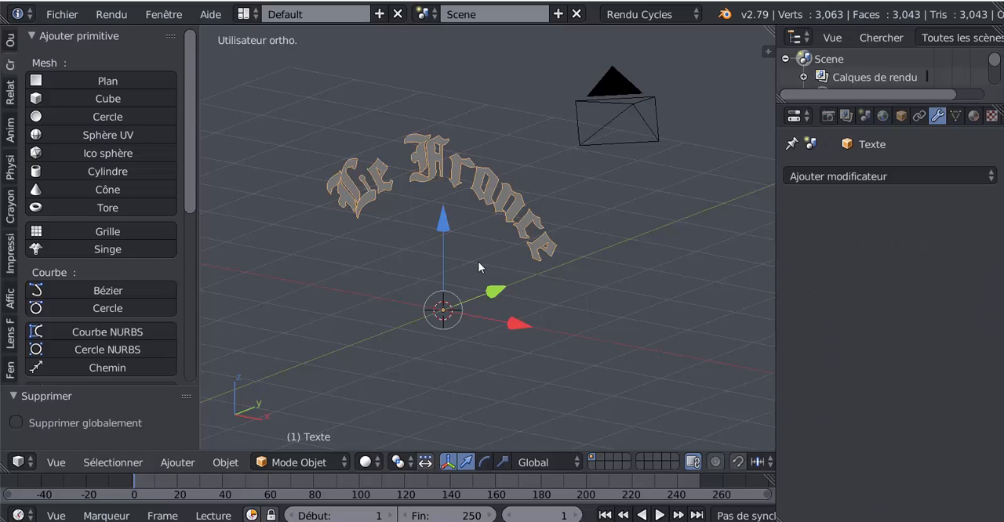
pyautogui.press('Tab')
pyautogui.moveTo(478, 261); pyautogui.dragTo(498, 291, button='middle')
pyautogui.press('Tab')
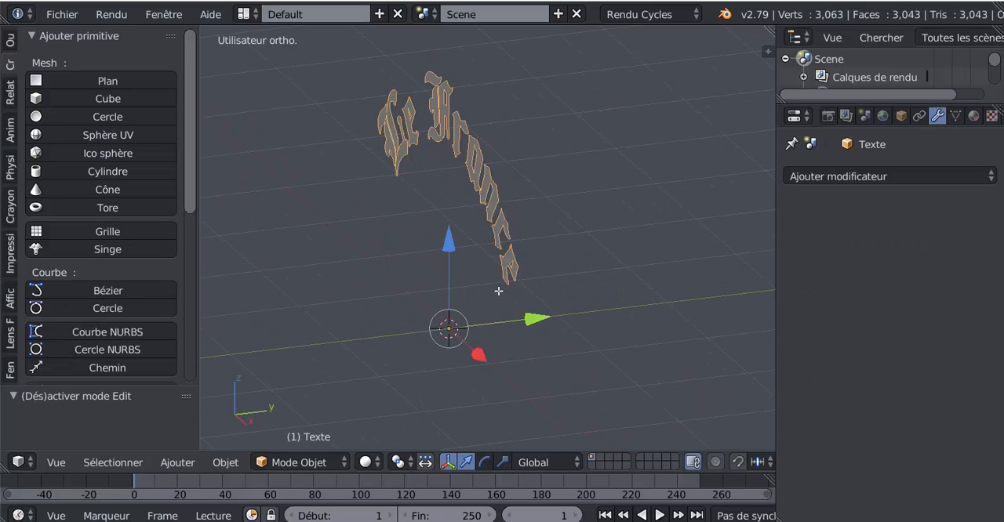
pyautogui.press('Tab')
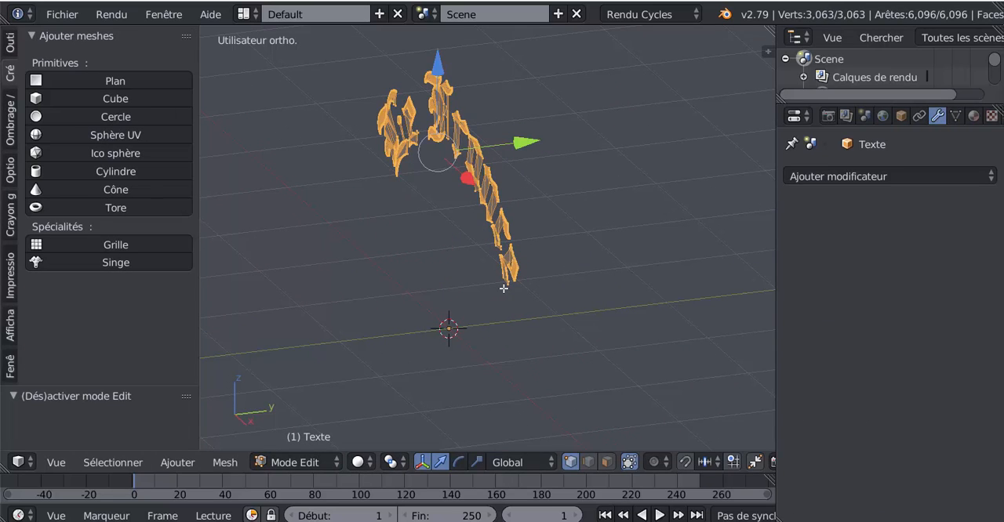
pyautogui.press('e')
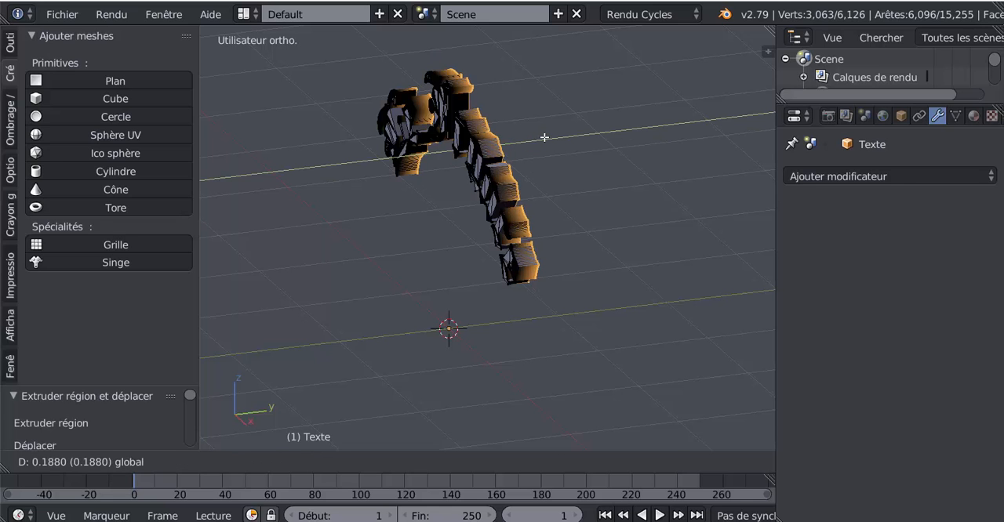
pyautogui.click(538, 145)
pyautogui.press('Tab')
# Step: Set the extruded lettering's origin to its geometry
pyautogui.moveTo(514, 193); pyautogui.dragTo(439, 314, button='middle')
pyautogui.press('KP_1')
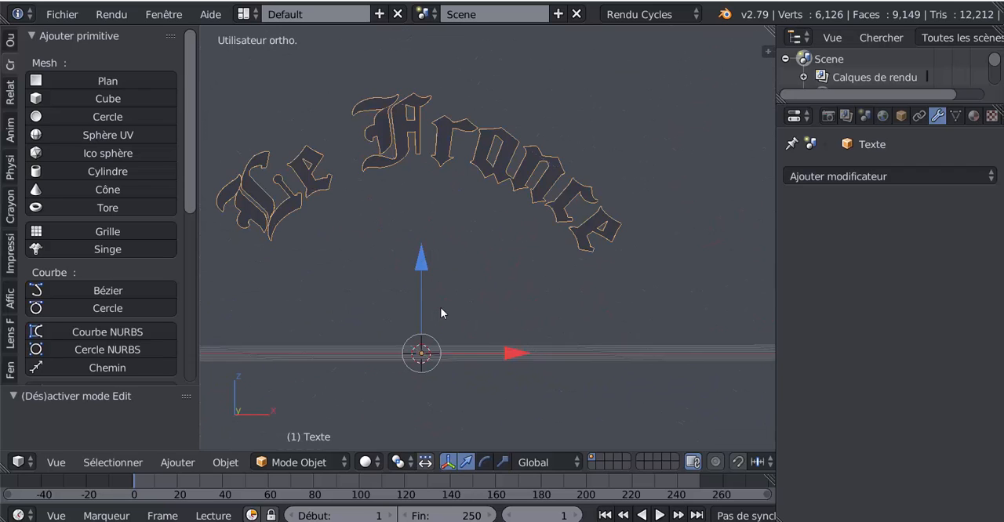
pyautogui.moveTo(344, 271); pyautogui.dragTo(523, 332, button='middle')
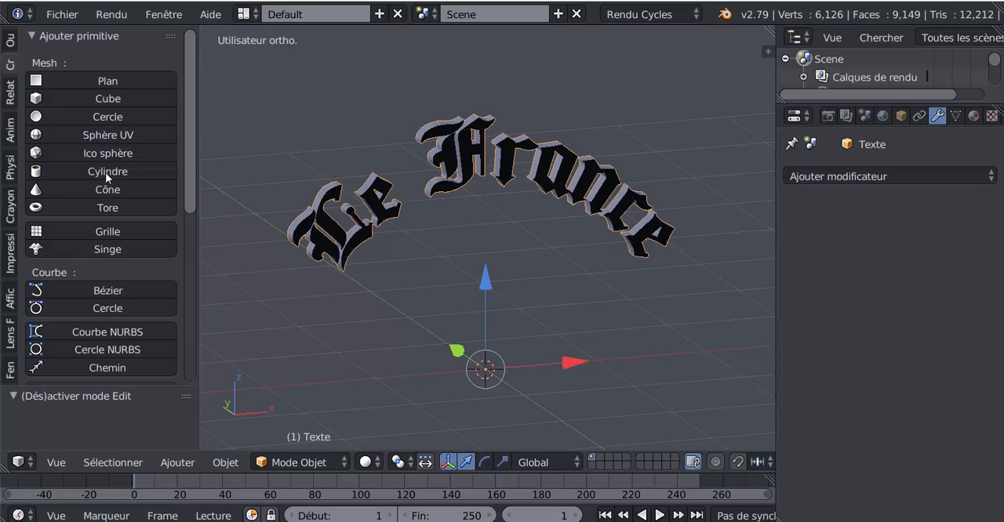
pyautogui.click(10, 41)
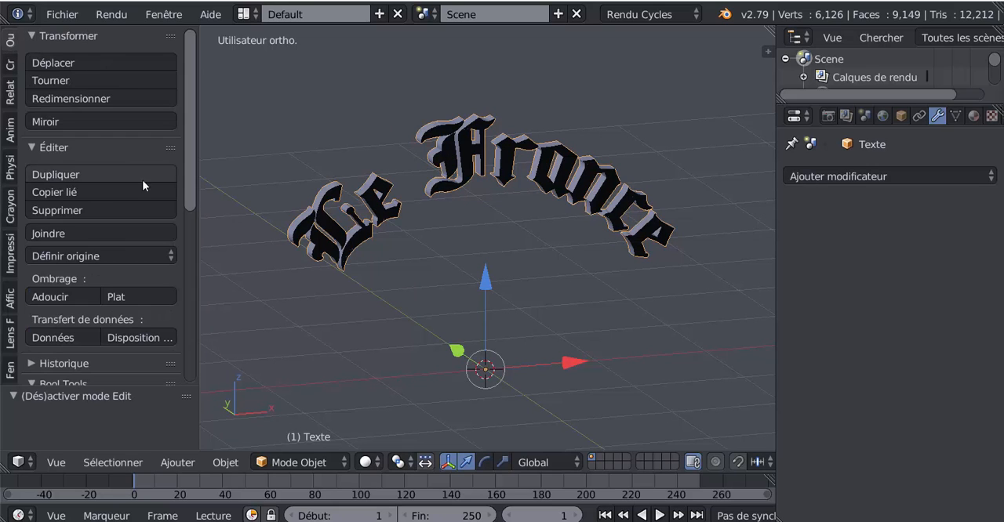
pyautogui.click(60, 256)
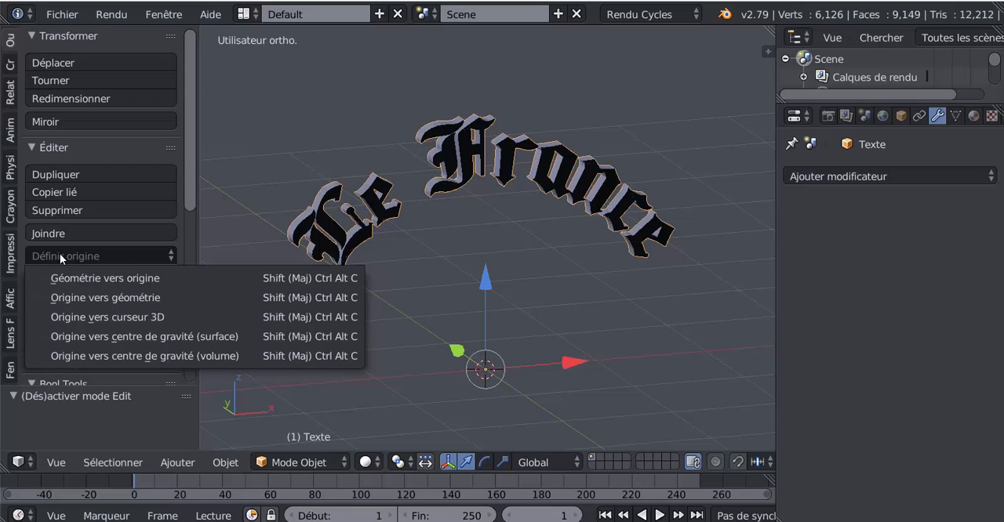
pyautogui.click(101, 297)
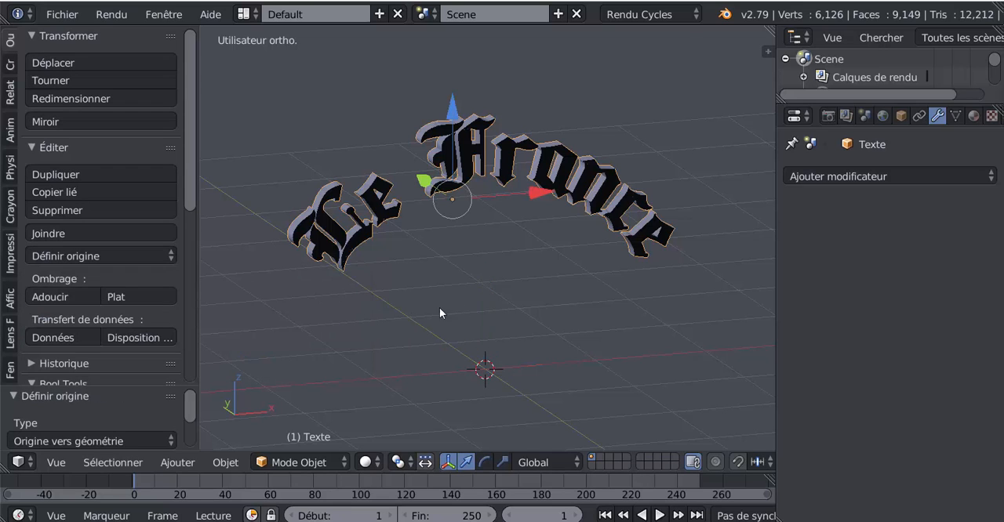
# Step: Look through the lettering's transform, dimension and view properties for its object name setting
pyautogui.moveTo(440, 309); pyautogui.dragTo(508, 300, button='middle')
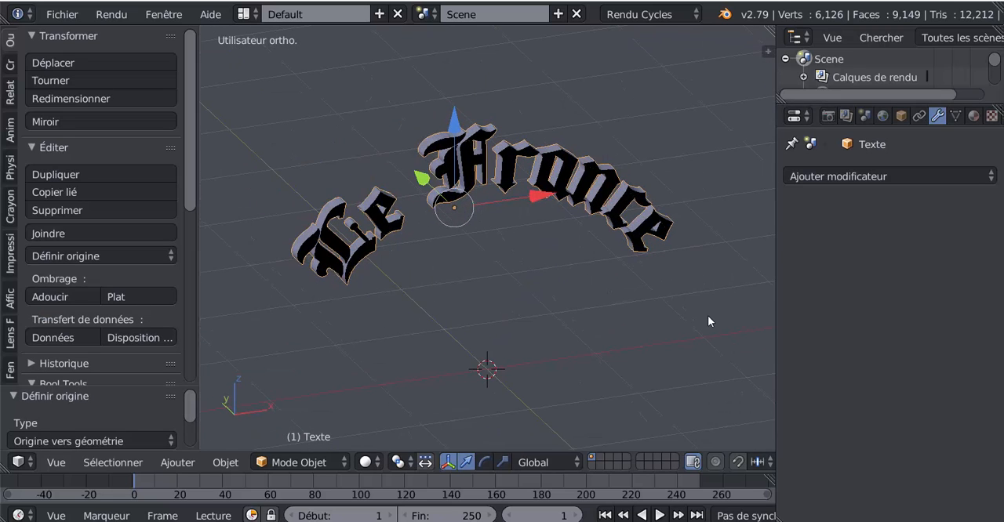
pyautogui.press('n')
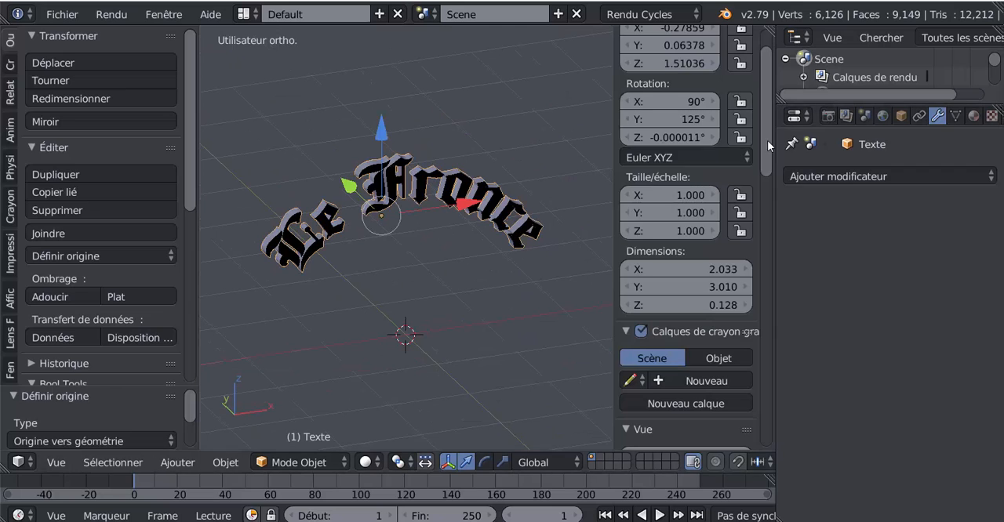
pyautogui.scroll(-5, 772, 207)
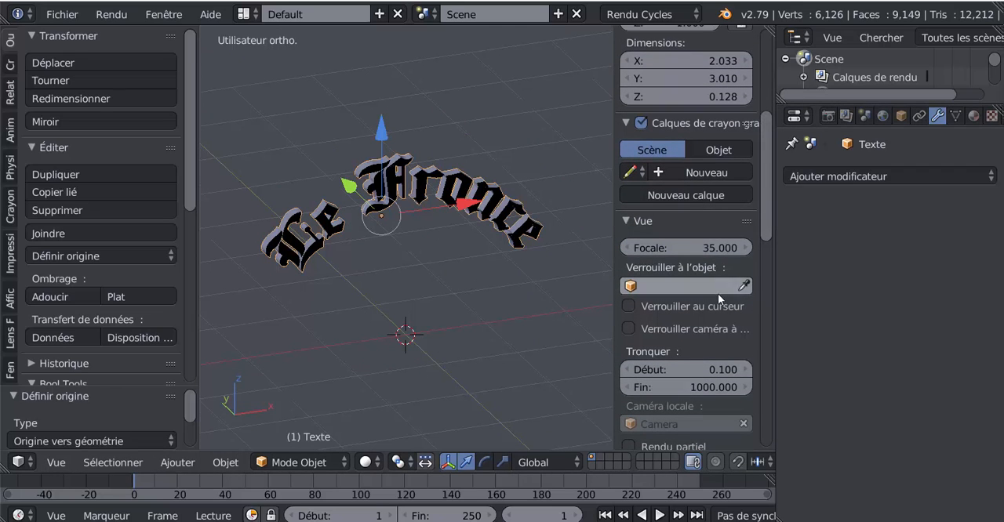
pyautogui.scroll(-1, 717, 294)
pyautogui.scroll(-5, 718, 295)
pyautogui.scroll(7, 718, 294)
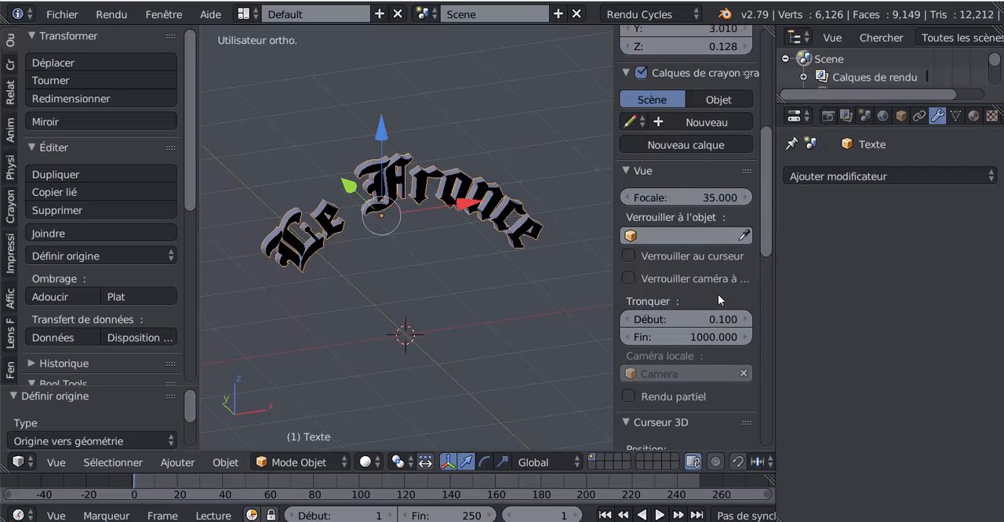
pyautogui.scroll(1, 718, 295)
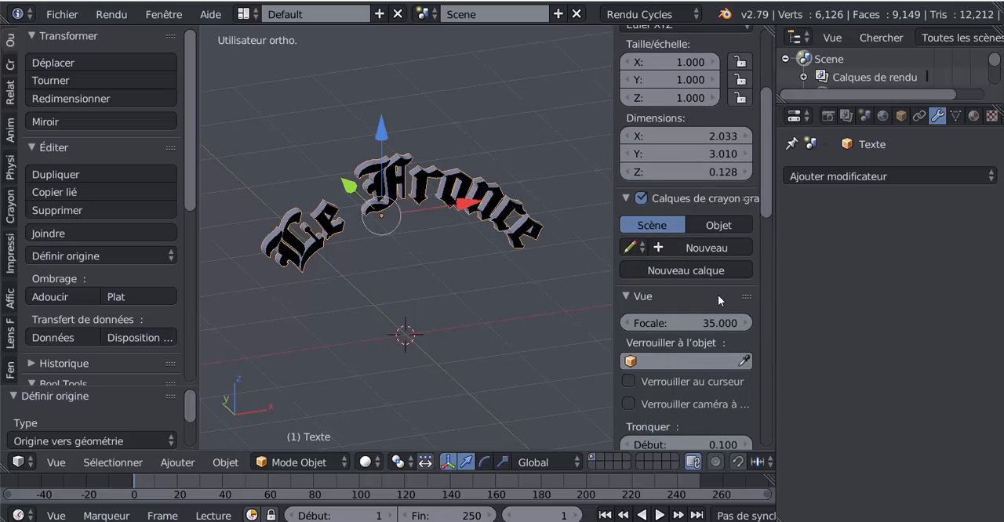
pyautogui.scroll(-5, 717, 295)
pyautogui.scroll(-2, 717, 295)
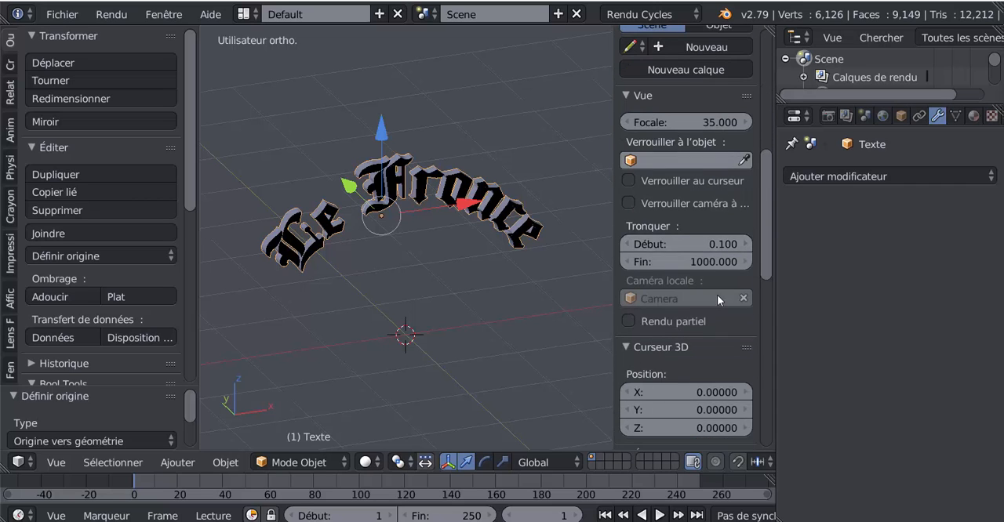
pyautogui.scroll(5, 716, 295)
pyautogui.scroll(5, 718, 298)
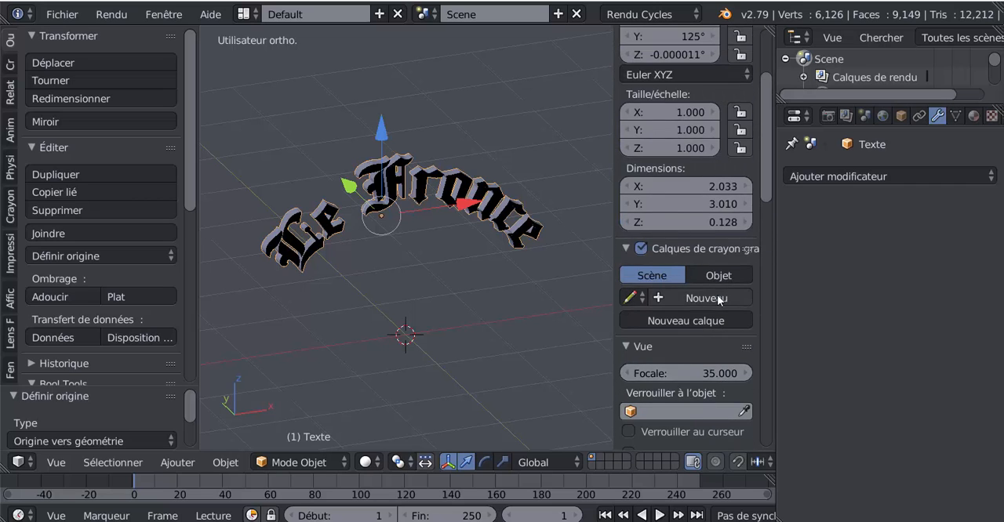
pyautogui.scroll(-4, 683, 297)
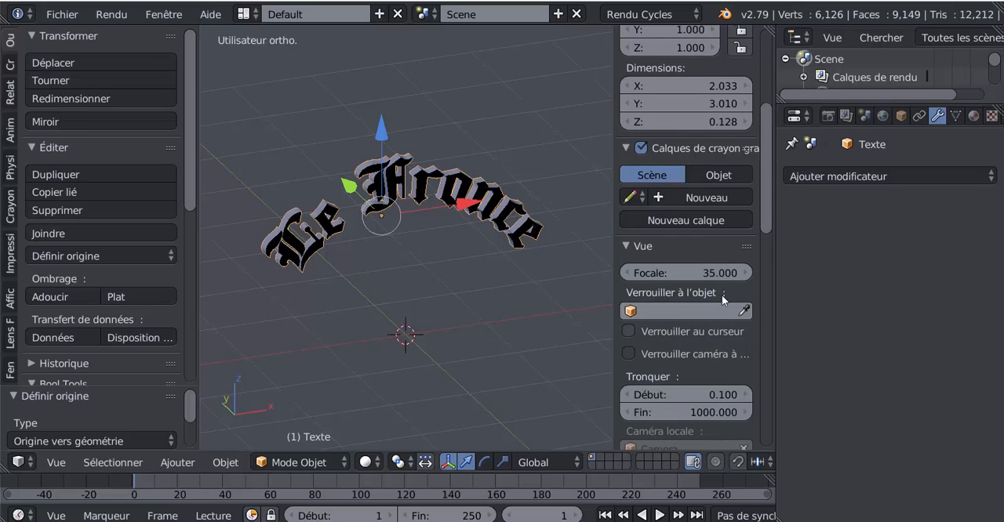
pyautogui.moveTo(609, 258); pyautogui.dragTo(846, 269)
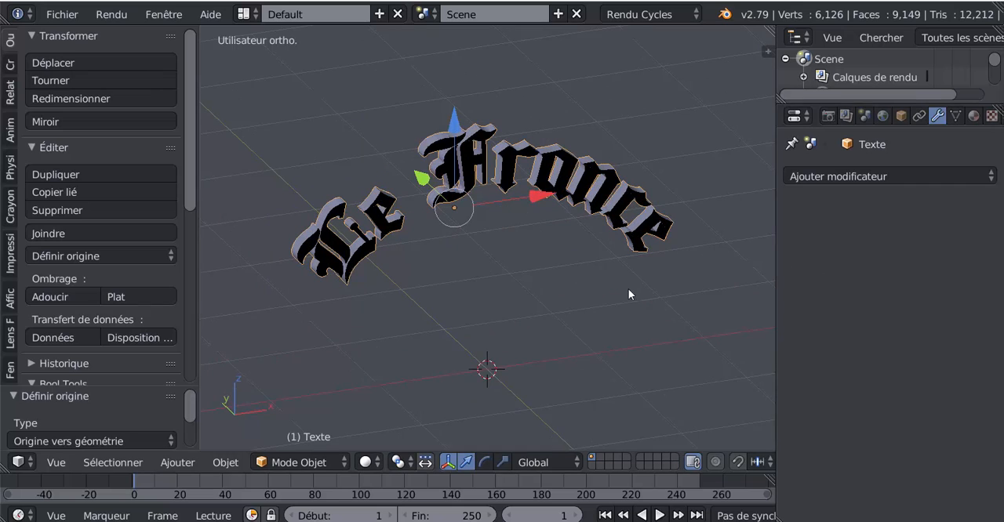
pyautogui.keyDown('shift'); pyautogui.moveTo(639, 307); pyautogui.dragTo(652, 335, button='middle'); pyautogui.keyUp('shift')
# Step: Rename the lettering object as "le france"
pyautogui.press('n')
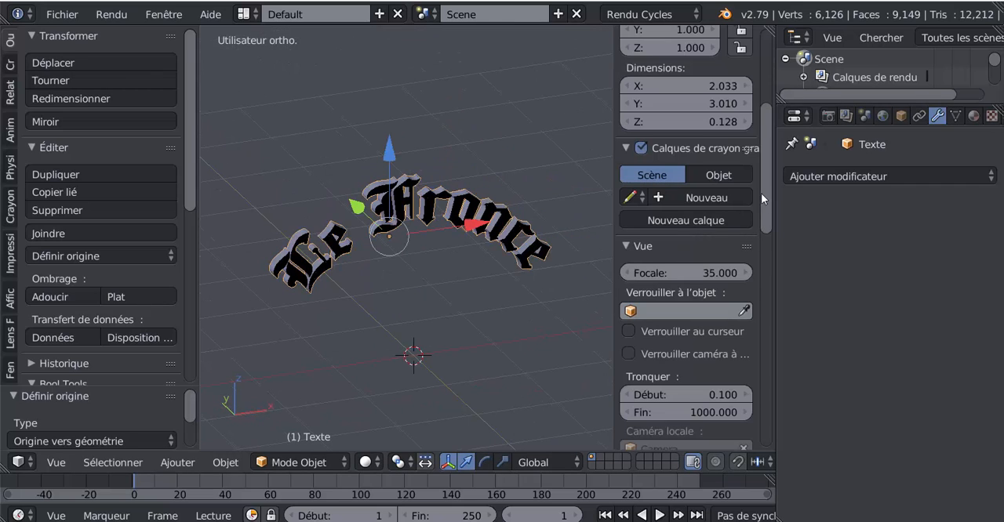
pyautogui.moveTo(766, 197); pyautogui.dragTo(757, 284)
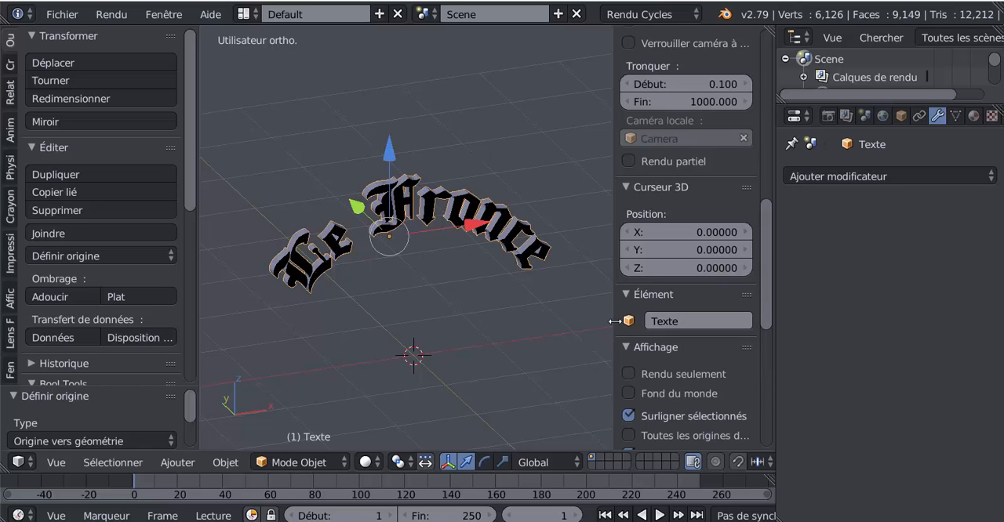
pyautogui.click(679, 322)
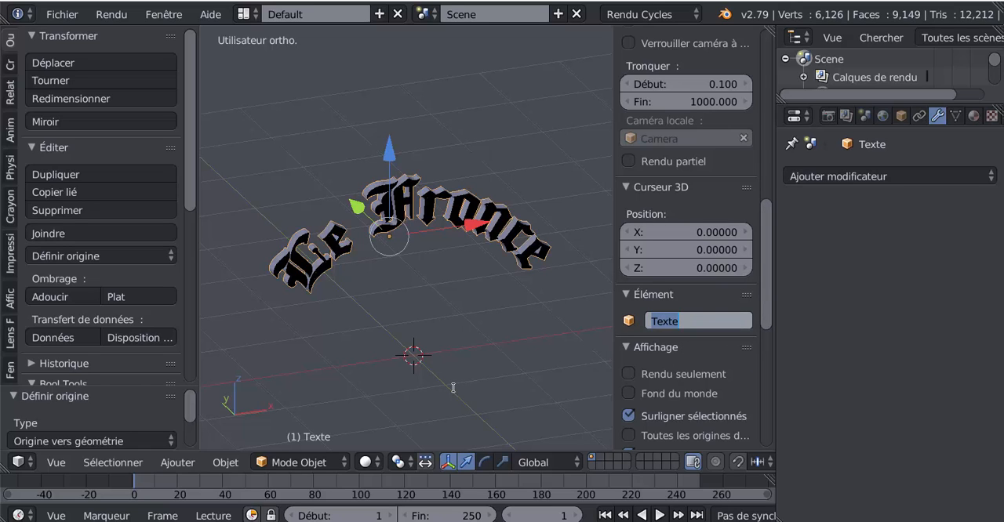
pyautogui.write('le t')
pyautogui.press('BackSpace')
pyautogui.write('frab')
pyautogui.press('BackSpace')
pyautogui.write('nce')
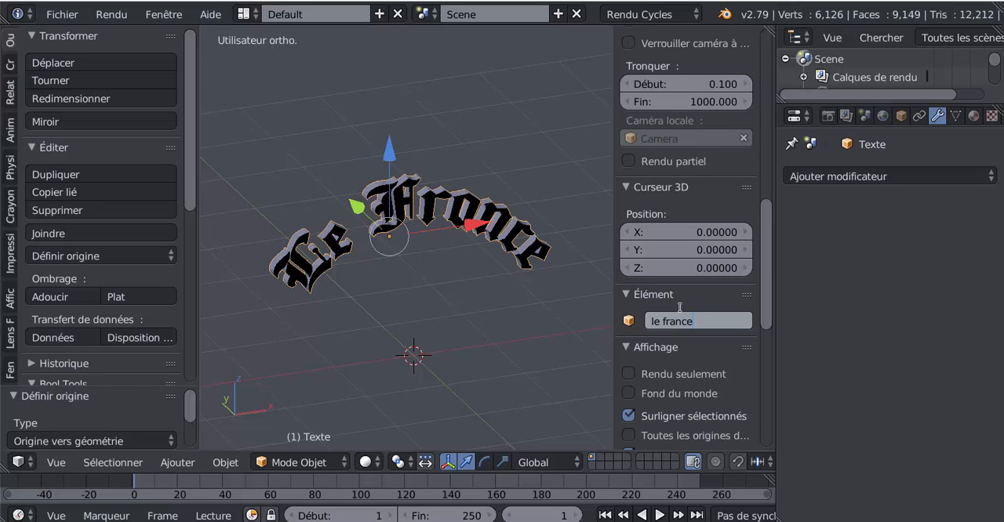
pyautogui.press('Return')
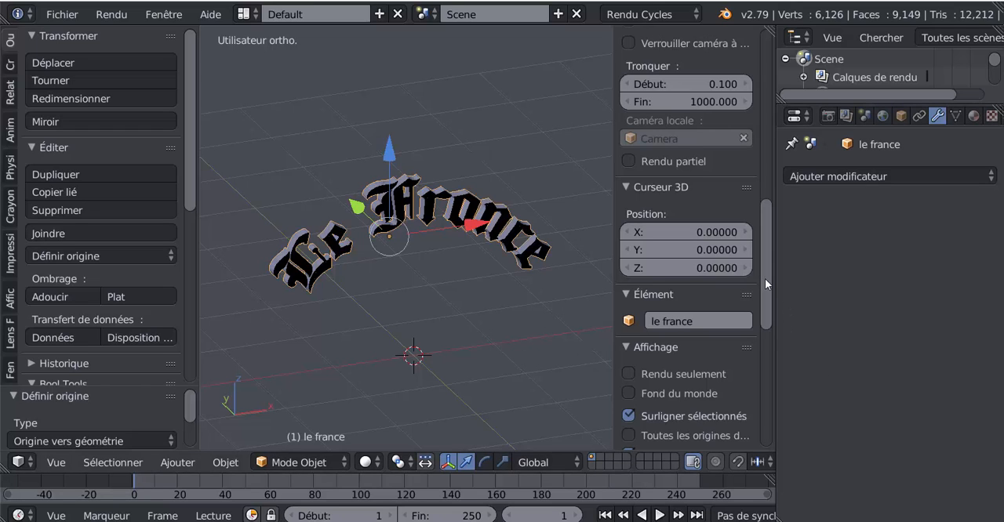
pyautogui.scroll(-3, 764, 278)
pyautogui.scroll(2, 769, 291)
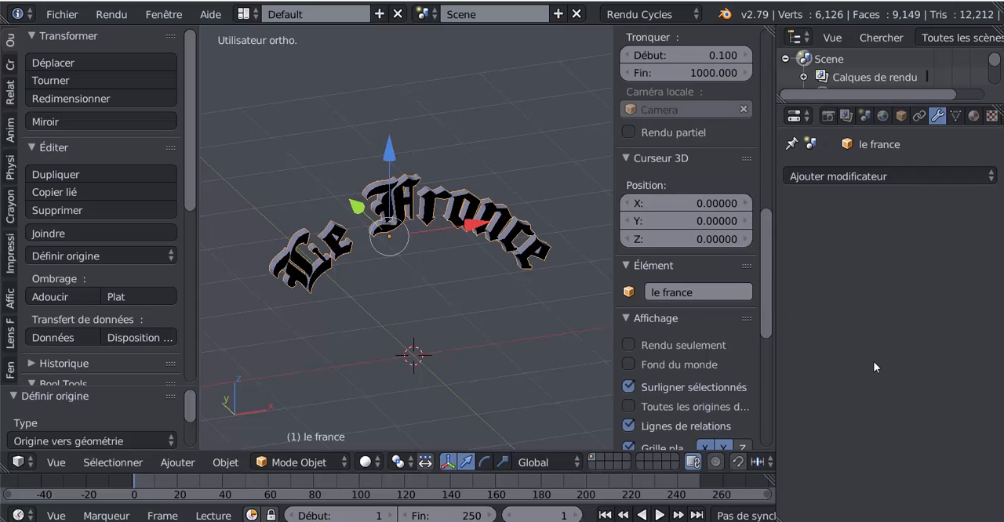
# Step: Enlarge the 3D view by hiding the object properties sidebar and narrowing the tool shelf and properties editor
pyautogui.moveTo(776, 357); pyautogui.dragTo(897, 353)
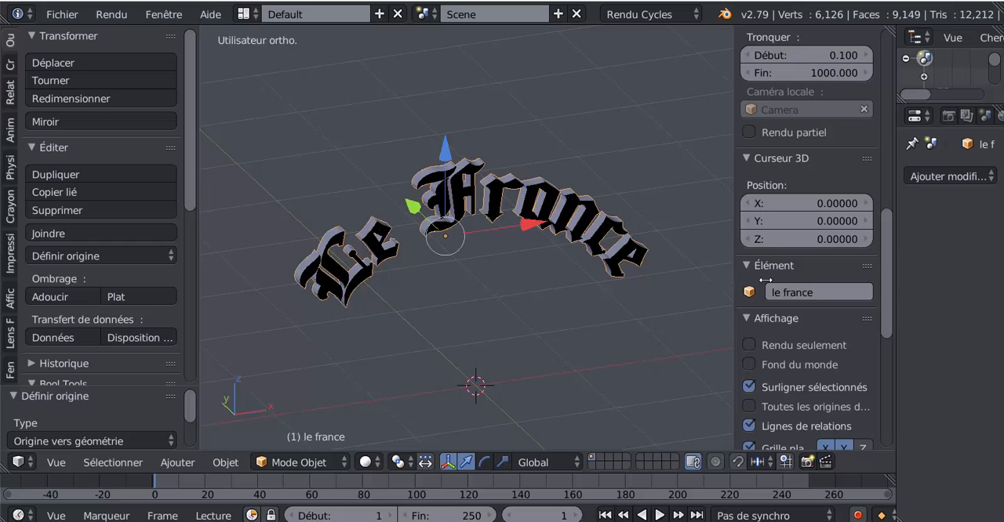
pyautogui.moveTo(765, 280); pyautogui.dragTo(892, 275)
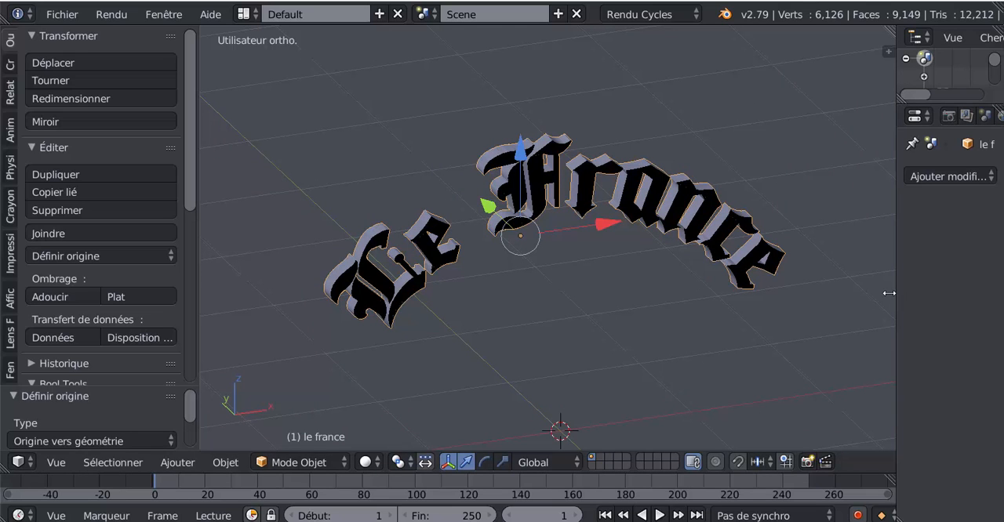
pyautogui.moveTo(895, 291); pyautogui.dragTo(817, 306)
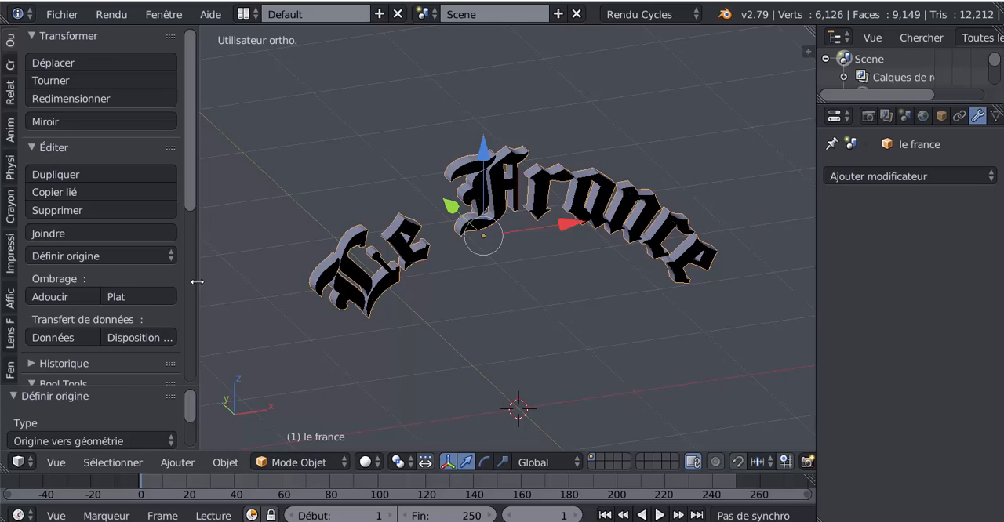
pyautogui.moveTo(196, 280); pyautogui.dragTo(127, 300)
pyautogui.moveTo(418, 299); pyautogui.dragTo(480, 317, button='middle')
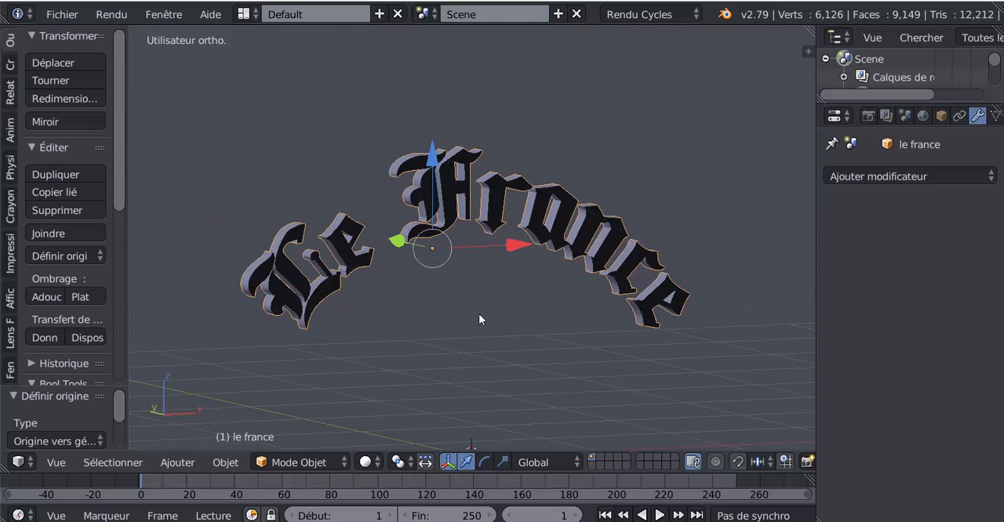